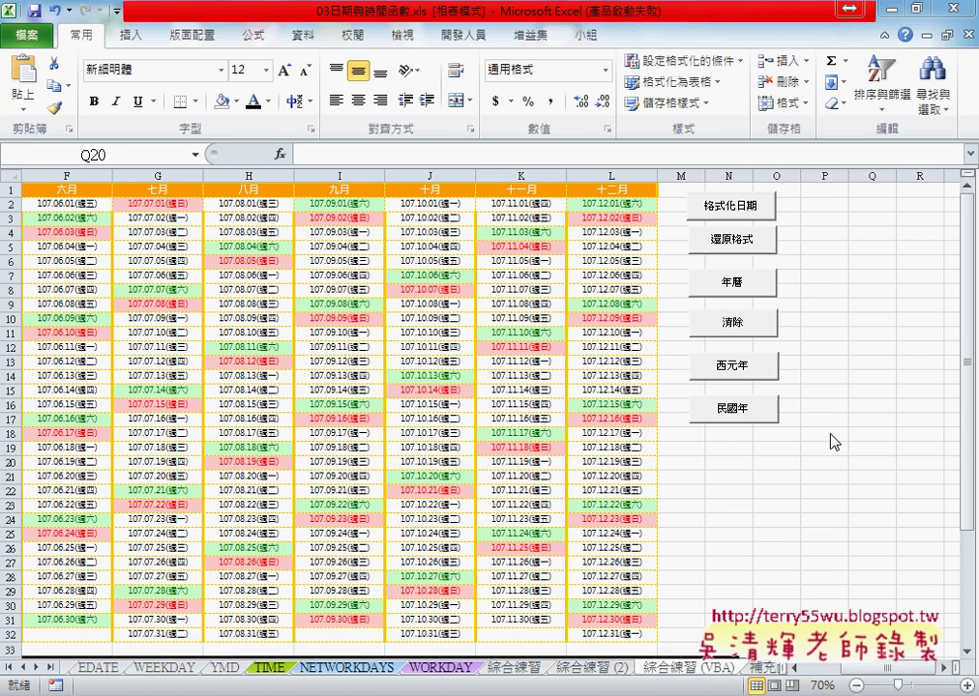
# Step: Check L2's stored date, then toggle the calendar to Western years and back to ROC years
pyautogui.click(871, 462)
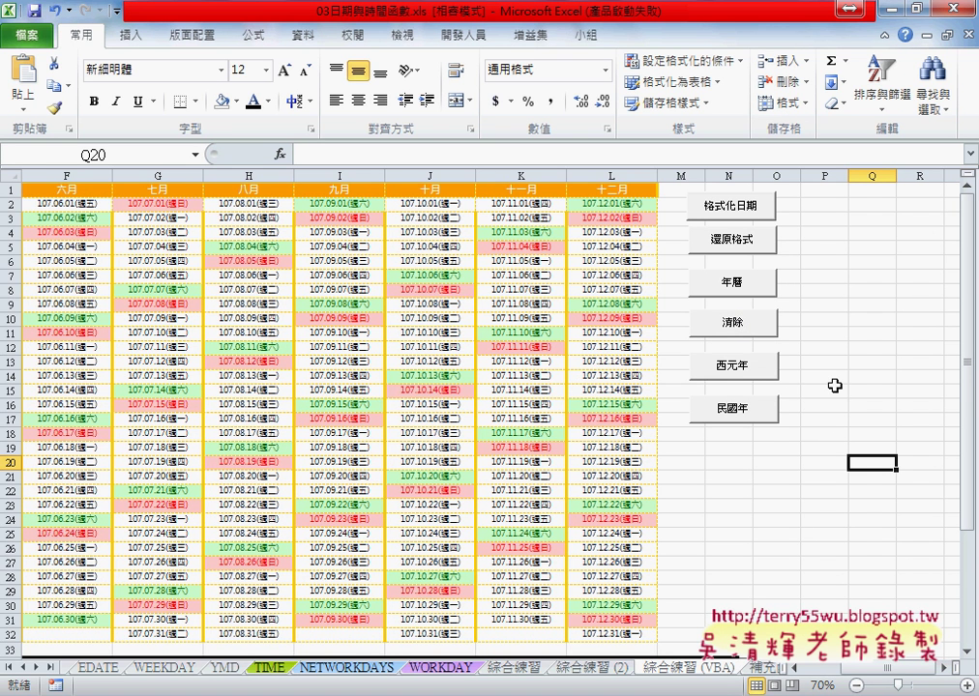
pyautogui.click(602, 207)
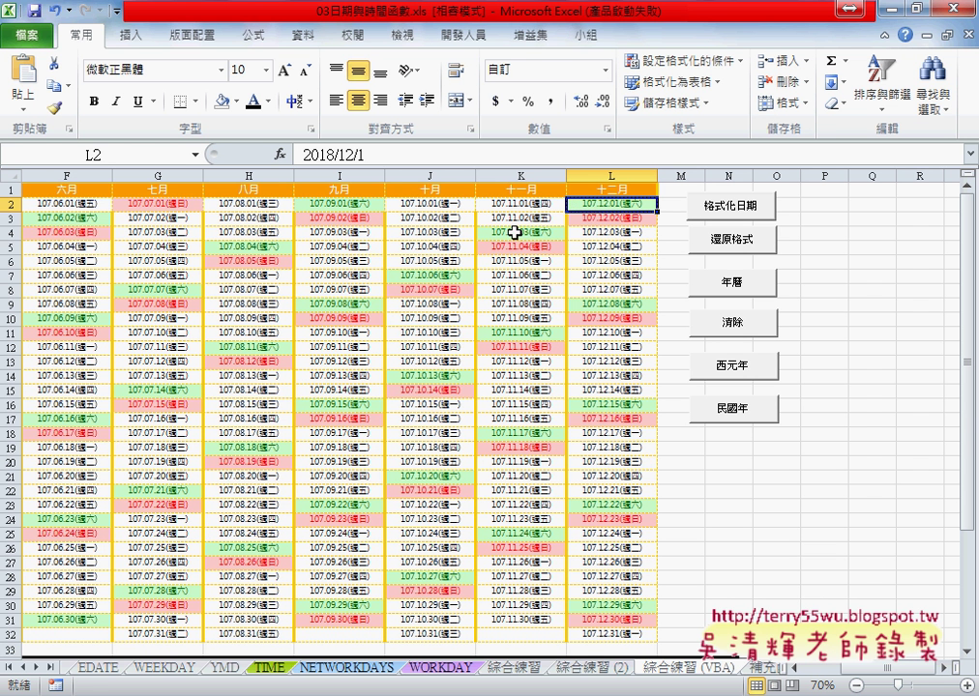
pyautogui.click(872, 436)
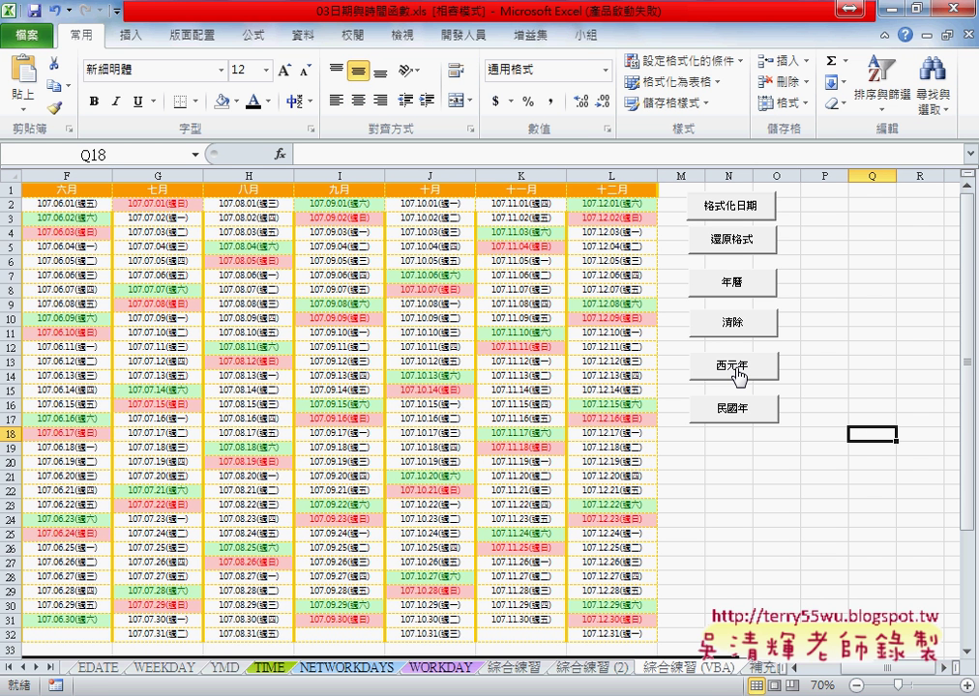
pyautogui.click(739, 375)
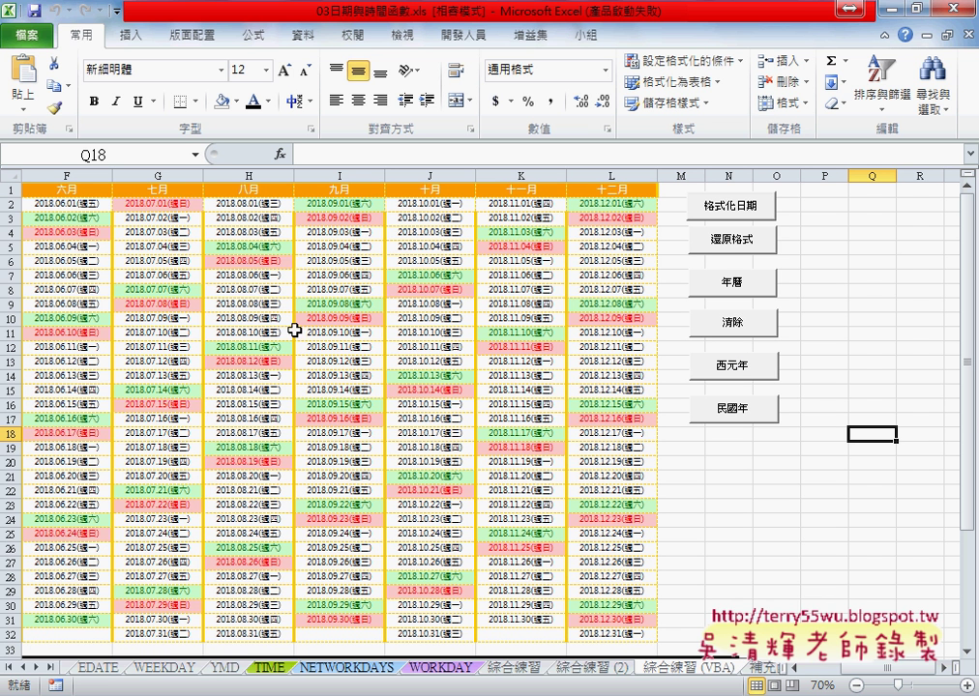
pyautogui.click(737, 418)
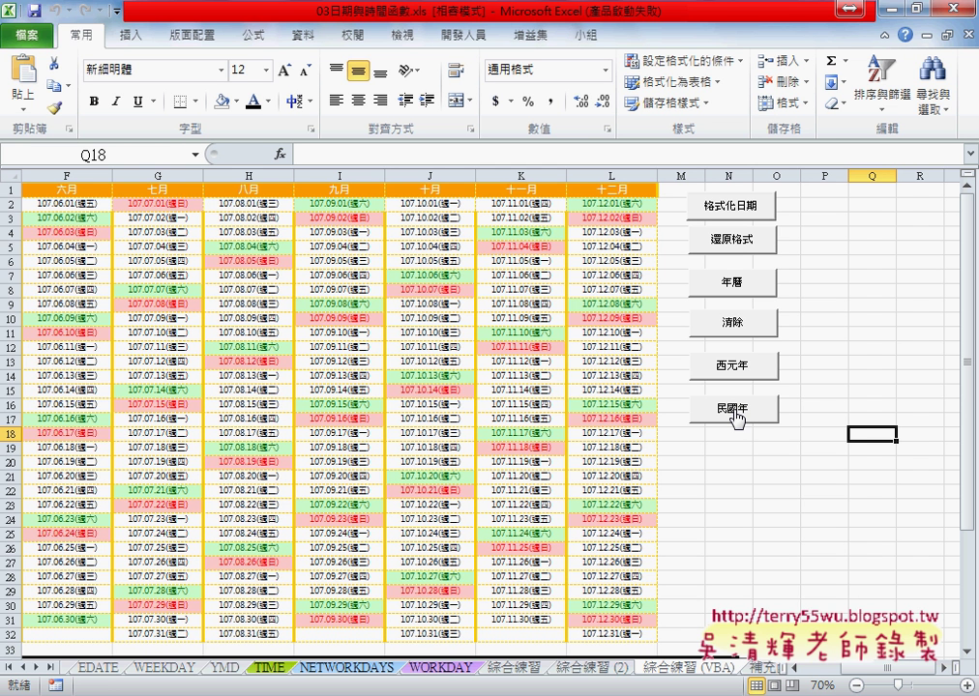
# Step: Open L2's number format and select the [$-404]e year part of its custom code
pyautogui.click(625, 206)
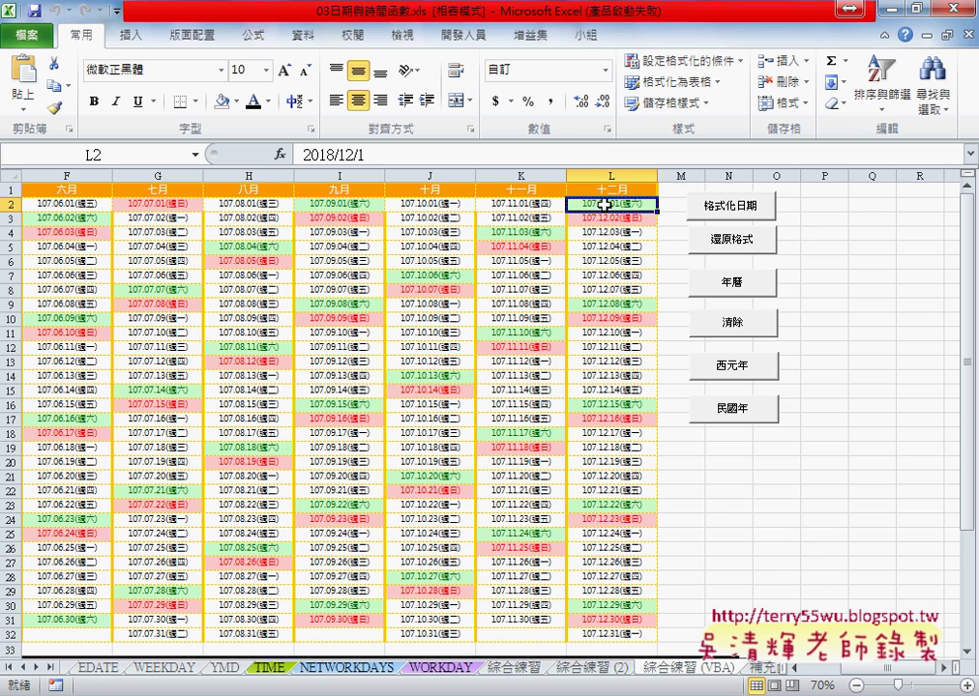
pyautogui.rightClick(603, 205)
pyautogui.click(627, 427)
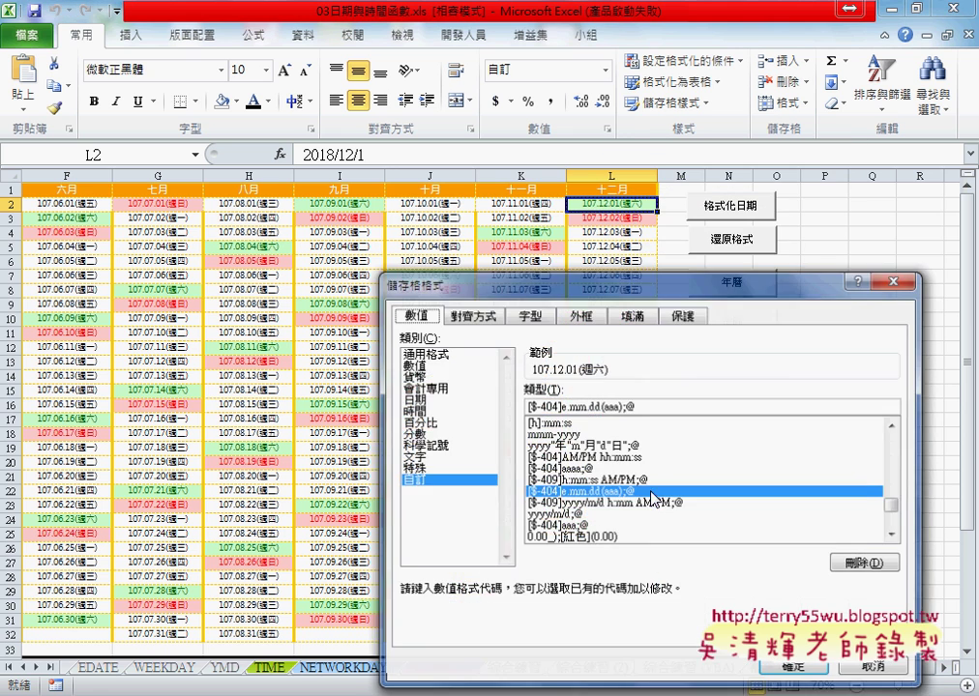
pyautogui.moveTo(501, 281); pyautogui.dragTo(285, 144)
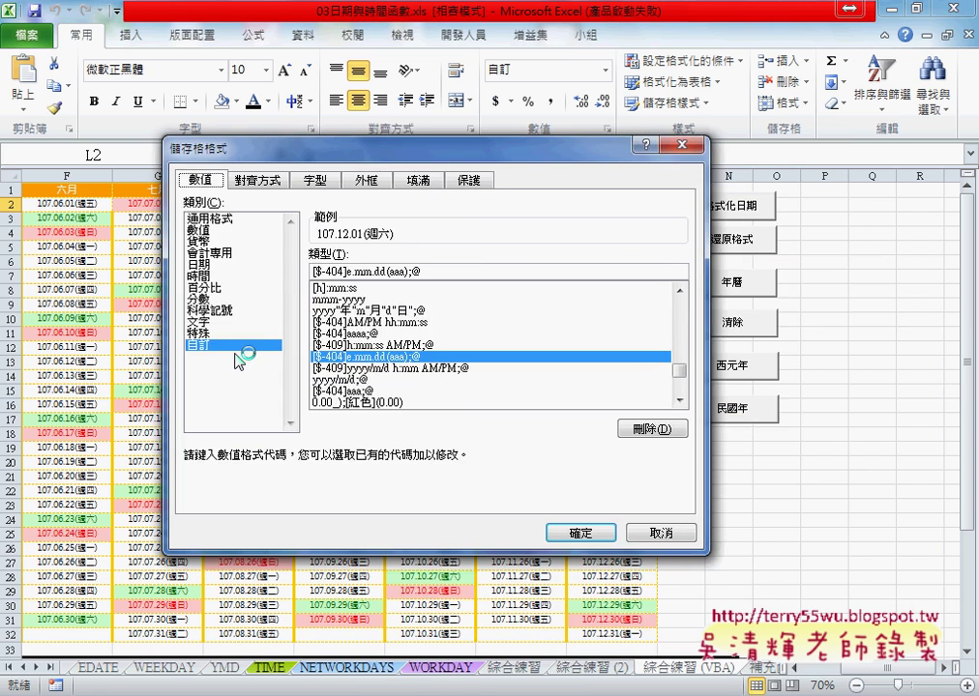
pyautogui.moveTo(430, 270); pyautogui.dragTo(293, 271)
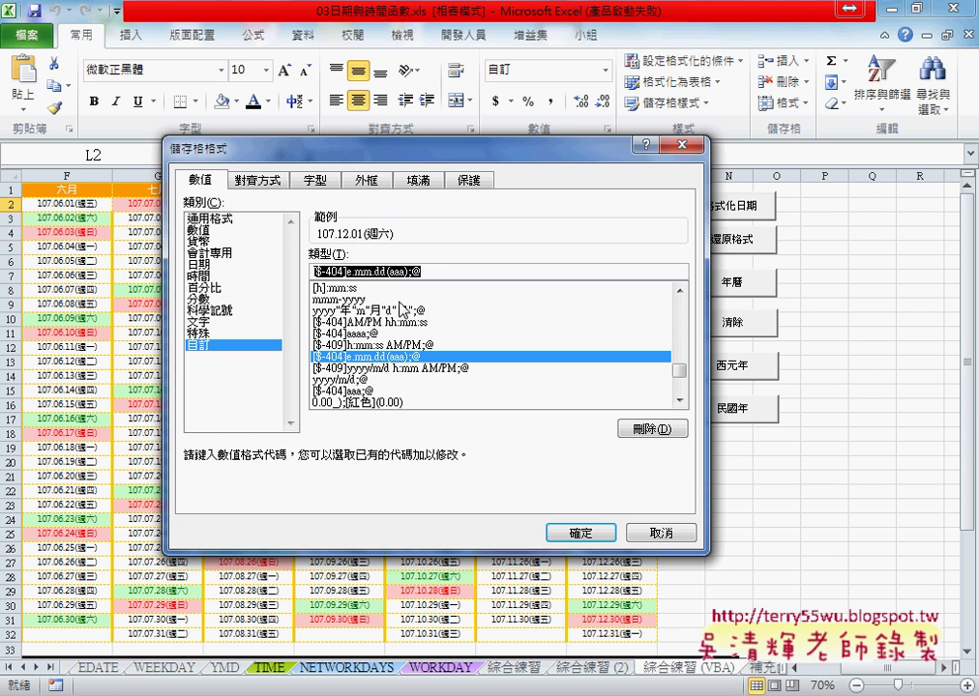
pyautogui.click(351, 271)
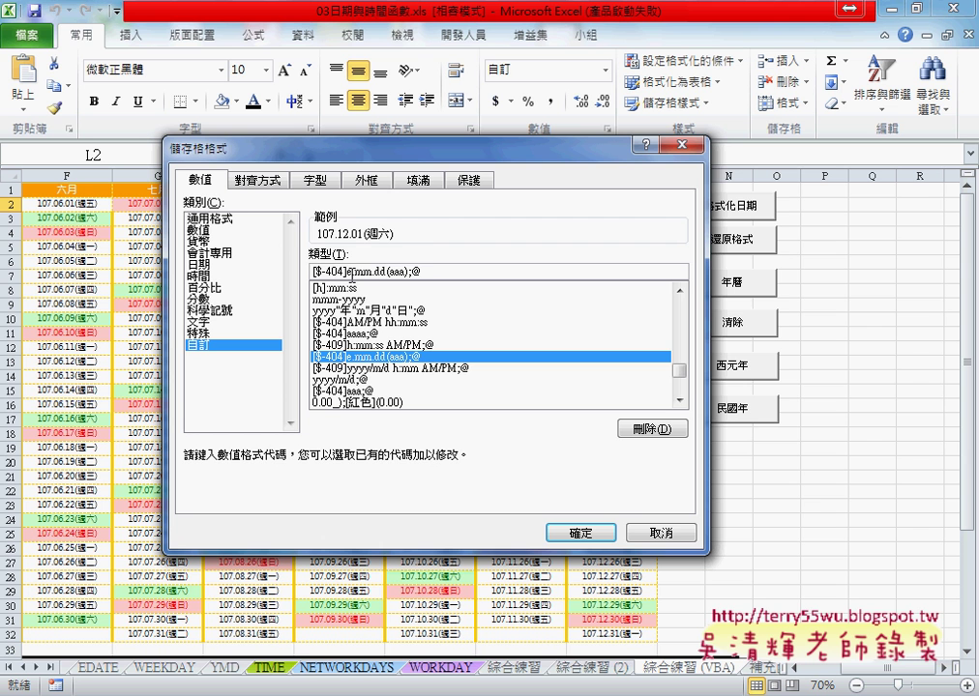
pyautogui.hotkey('shift', 'Home')
# Step: Replace the year code with yyyy to preview 2018.12.01(週六), then cancel without applying it
pyautogui.write('y')
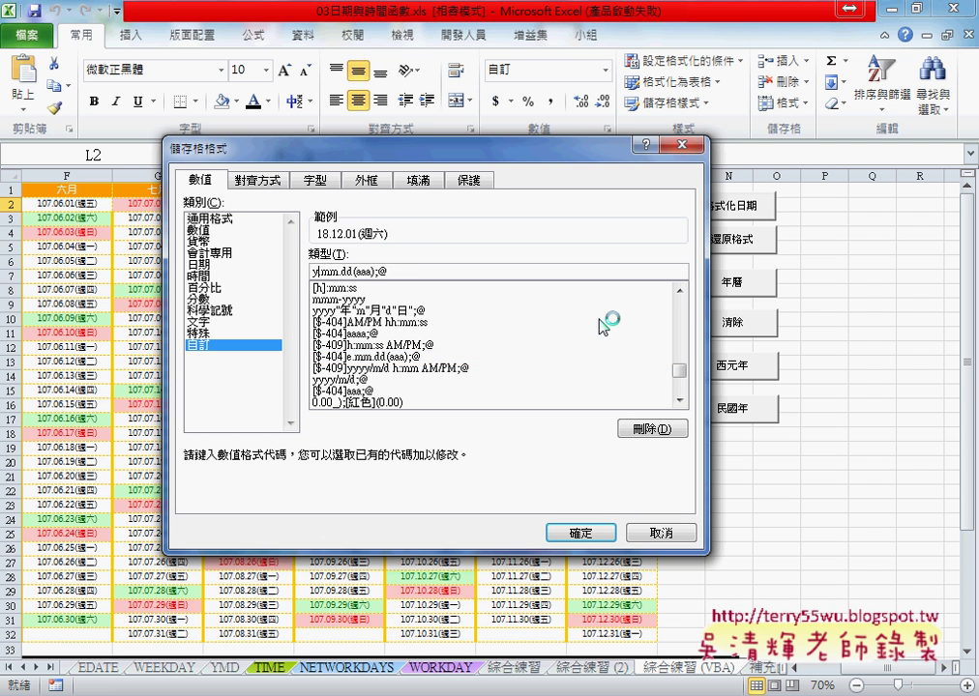
pyautogui.write('yyy')
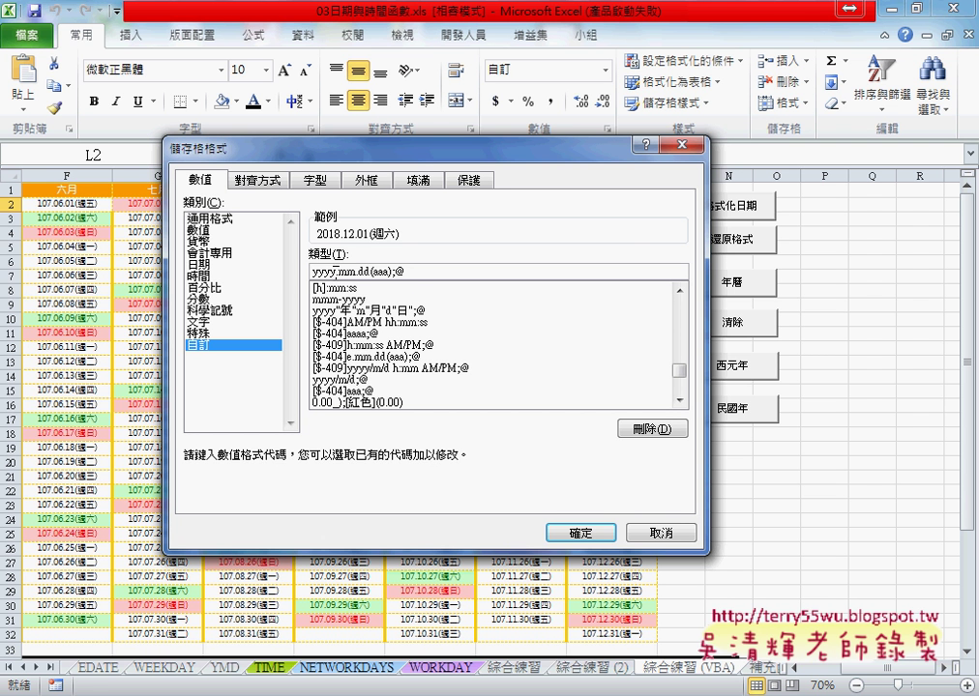
pyautogui.hotkey('shift', 'Home')
pyautogui.moveTo(682, 372); pyautogui.dragTo(683, 392)
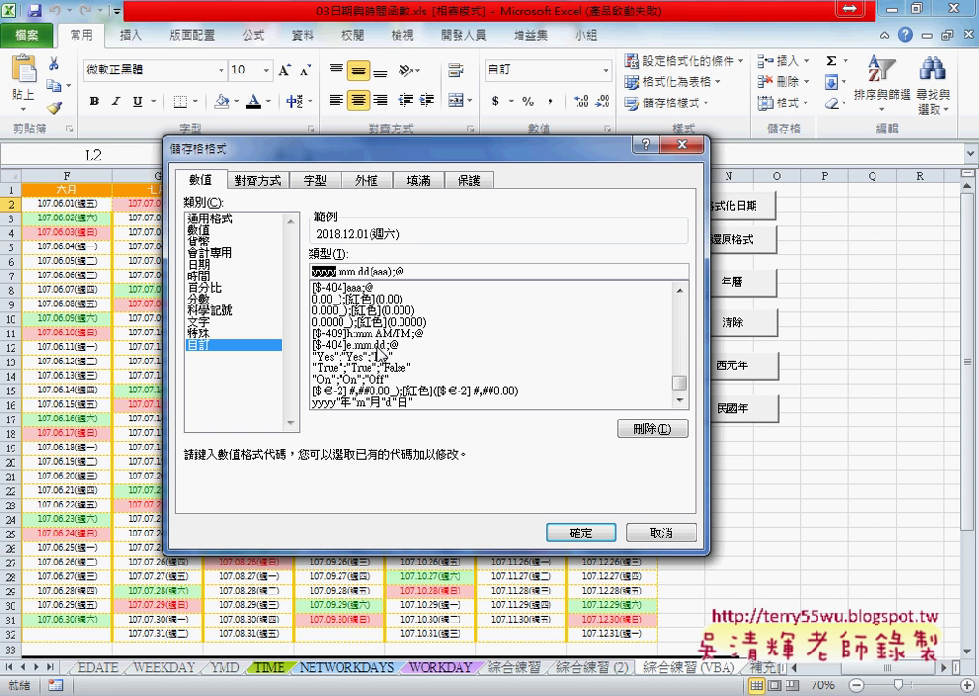
pyautogui.doubleClick(359, 275)
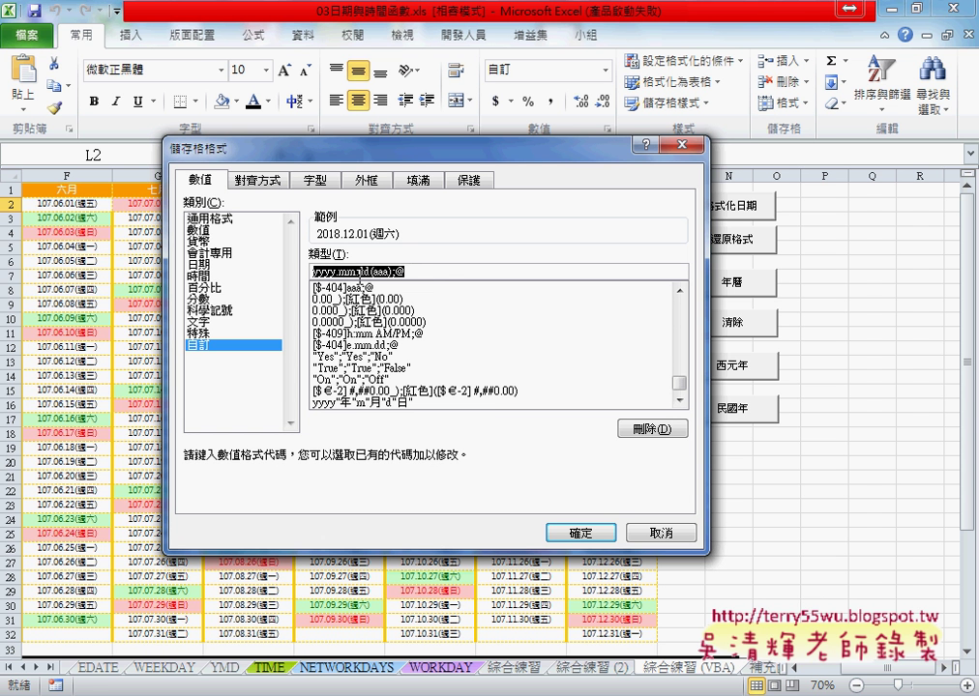
pyautogui.click(662, 534)
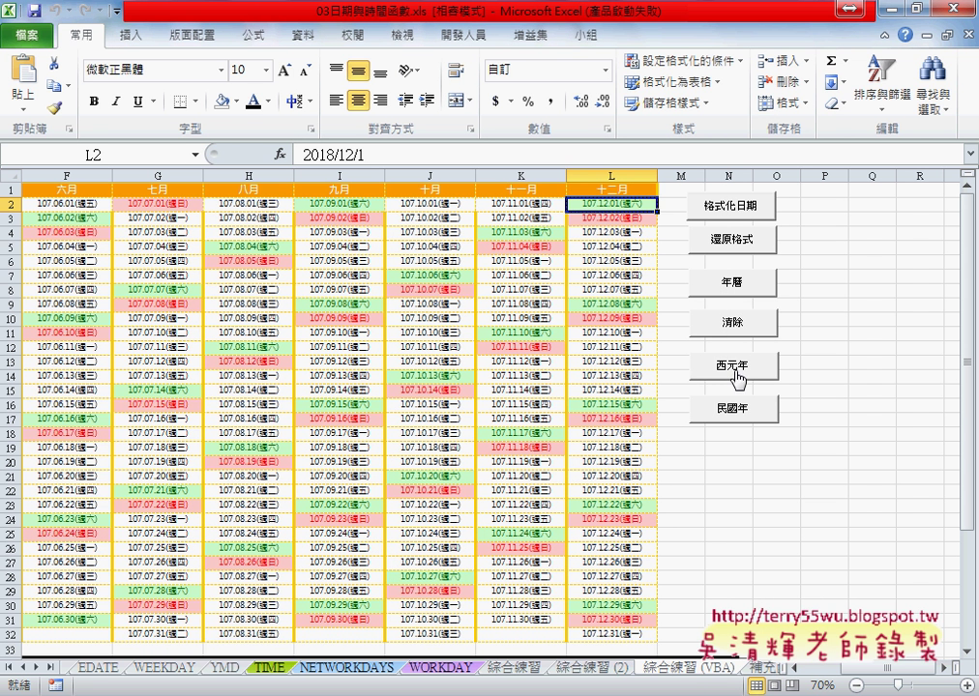
# Step: Open the 西元年 button's assigned macro in the VBA editor and move the window up
pyautogui.rightClick(730, 371)
pyautogui.click(788, 531)
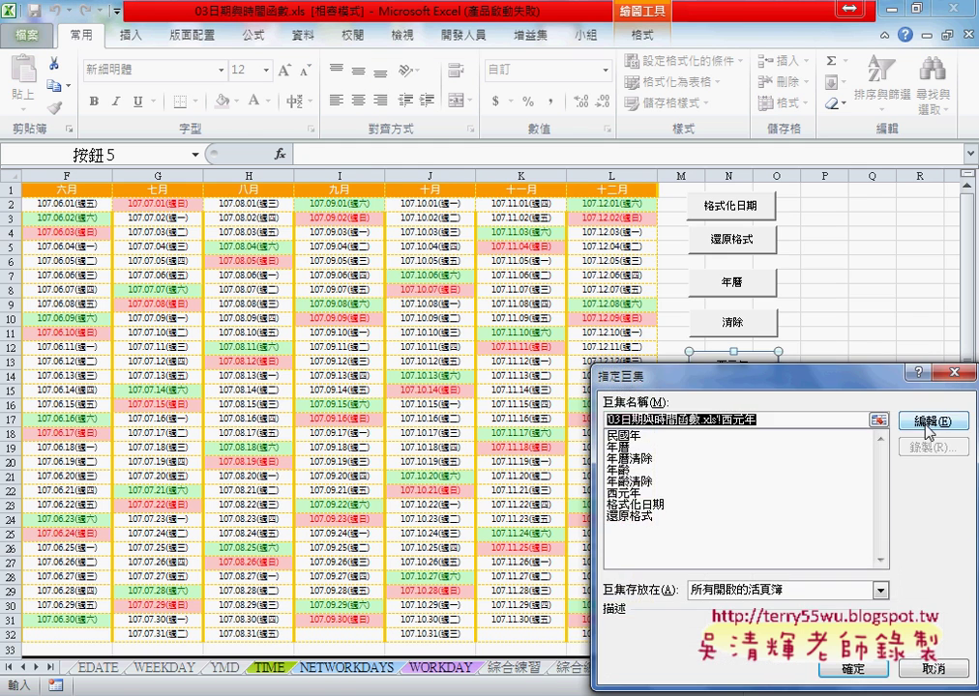
pyautogui.click(929, 422)
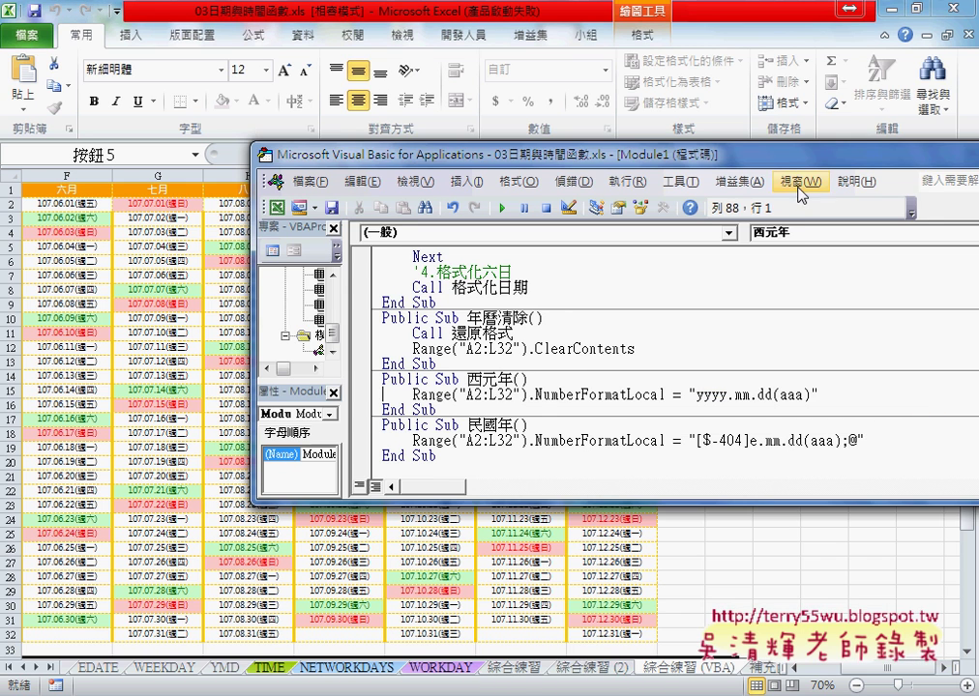
pyautogui.moveTo(773, 156); pyautogui.dragTo(764, 80)
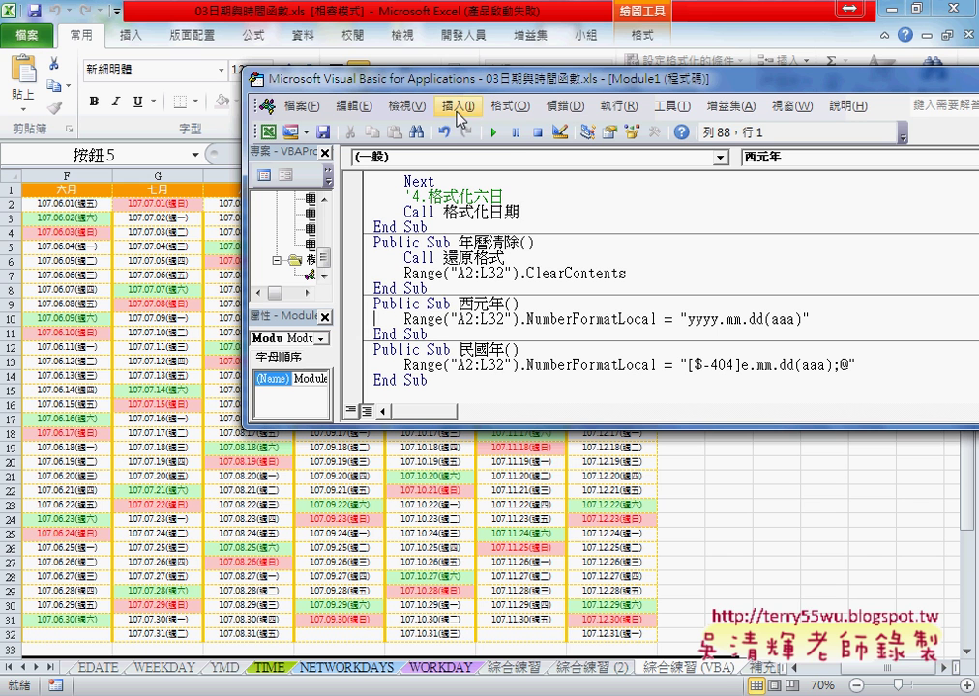
pyautogui.click(458, 105)
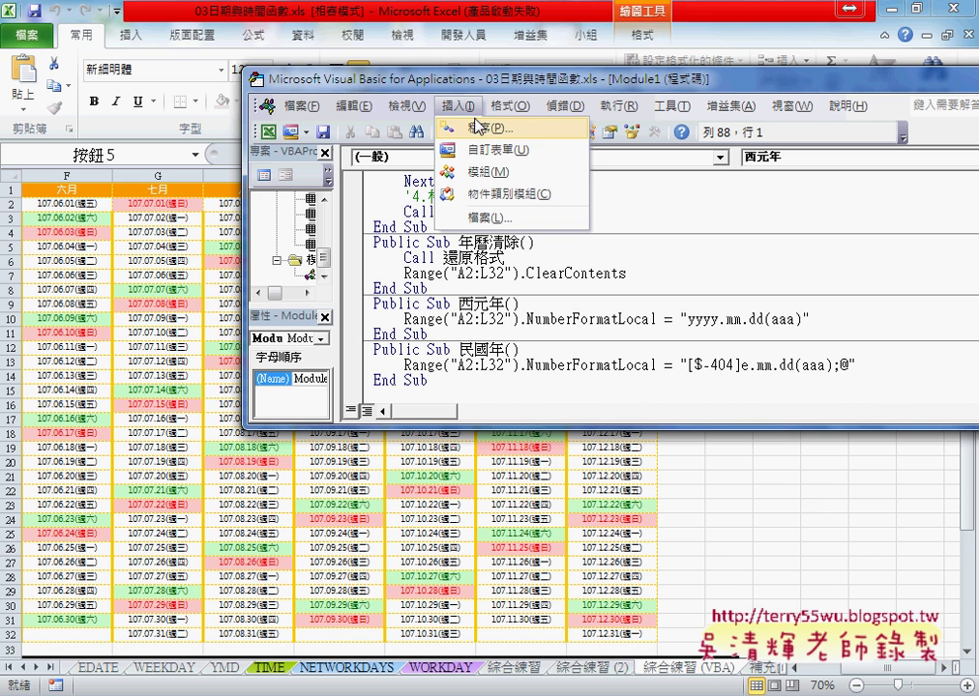
# Step: Inspect the 西元年 sub's Range("A2:L32") target and its "yyyy.mm.dd(aaa)" format string
pyautogui.click(513, 303)
pyautogui.doubleClick(507, 303)
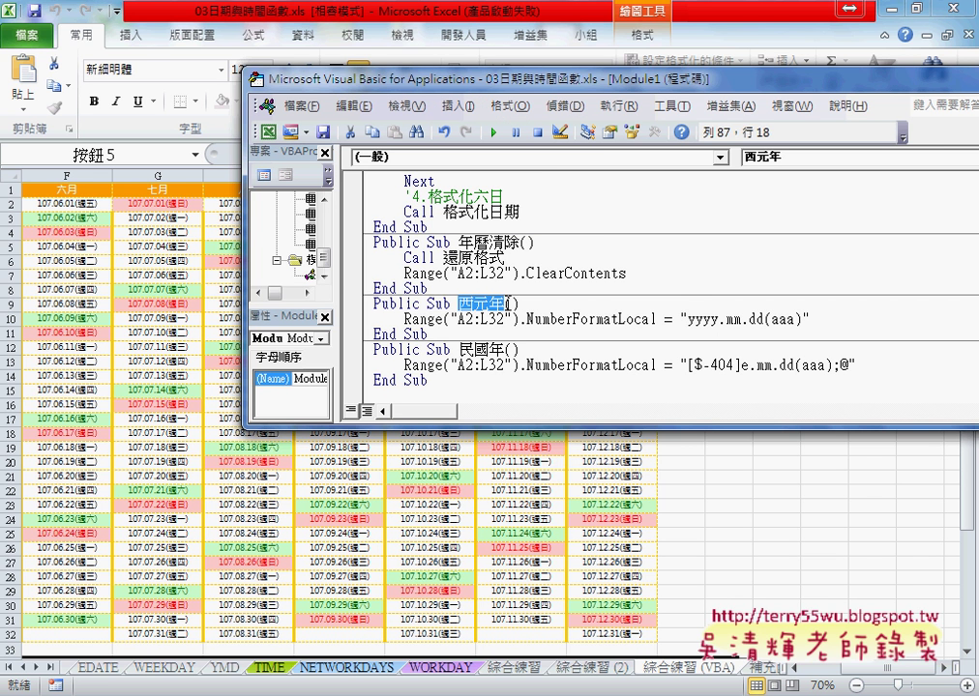
pyautogui.scroll(1, 766, 324)
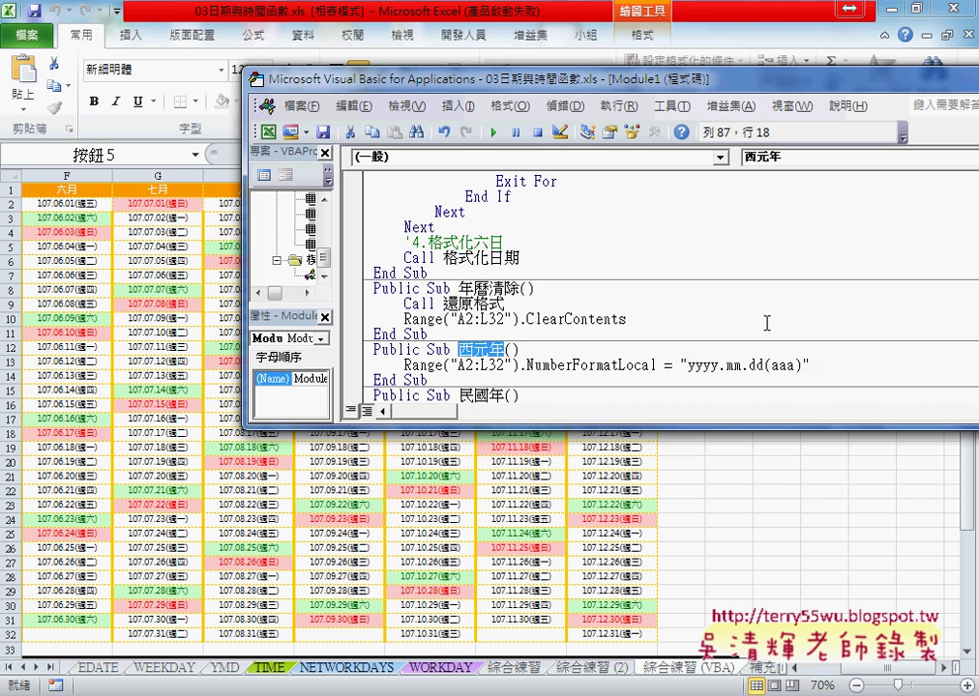
pyautogui.scroll(-1, 767, 324)
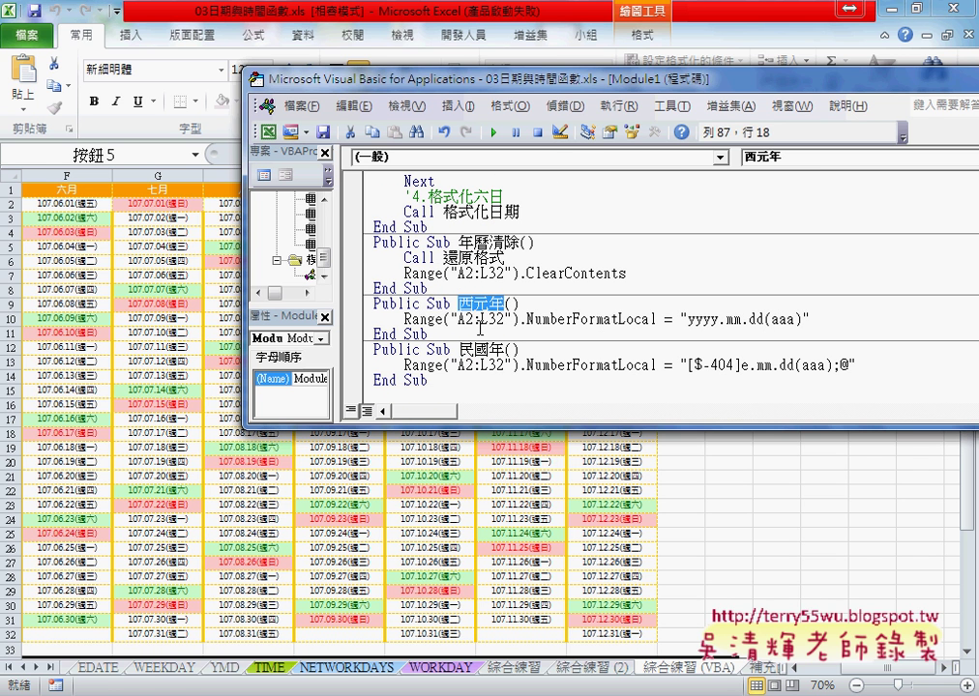
pyautogui.moveTo(404, 319); pyautogui.dragTo(522, 321)
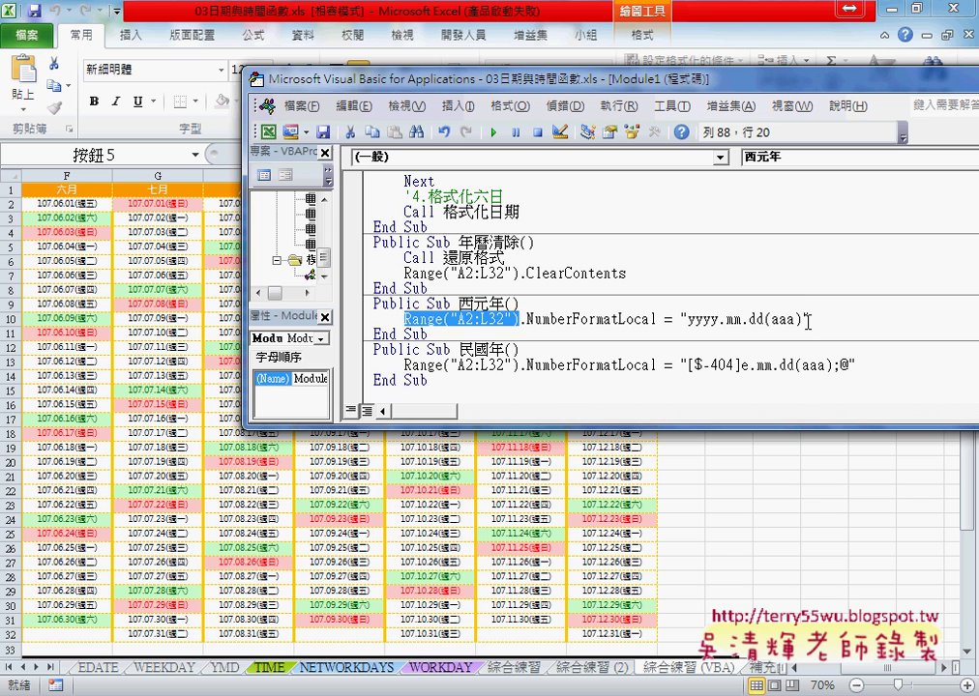
pyautogui.moveTo(810, 320); pyautogui.dragTo(665, 323)
# Step: Insert .NumberFormatLocal after Range("A2:L32") via IntelliSense, then undo to restore the "yyyy.mm.dd(aaa)" line
pyautogui.hotkey('ctrl', 'shift', 'Left')
pyautogui.hotkey('ctrl', 'shift', 'Left')
pyautogui.hotkey('ctrl', 'shift', 'Left')
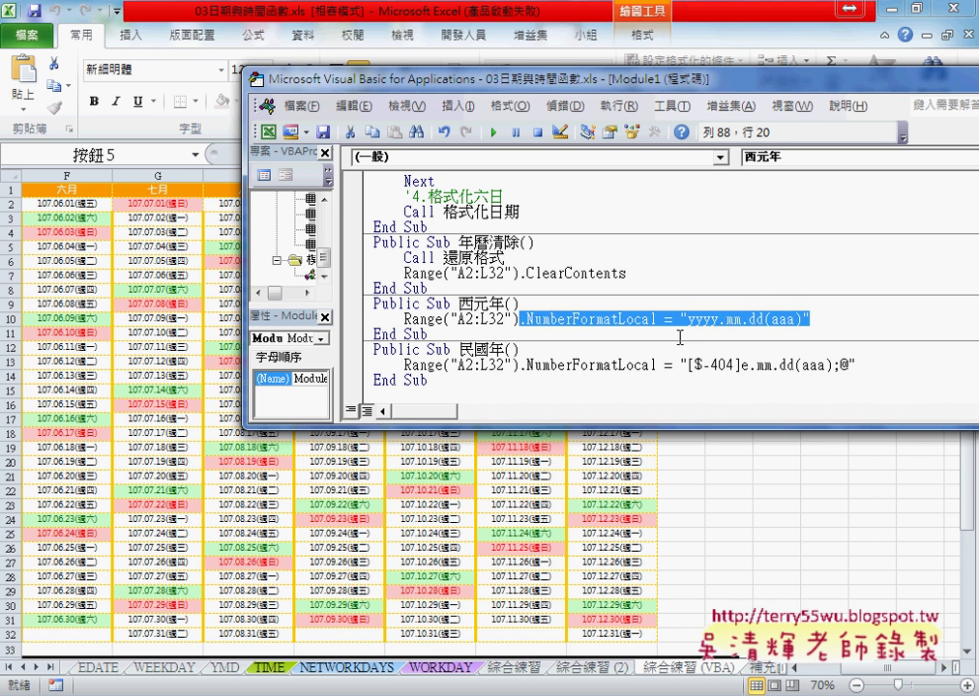
pyautogui.write('.')
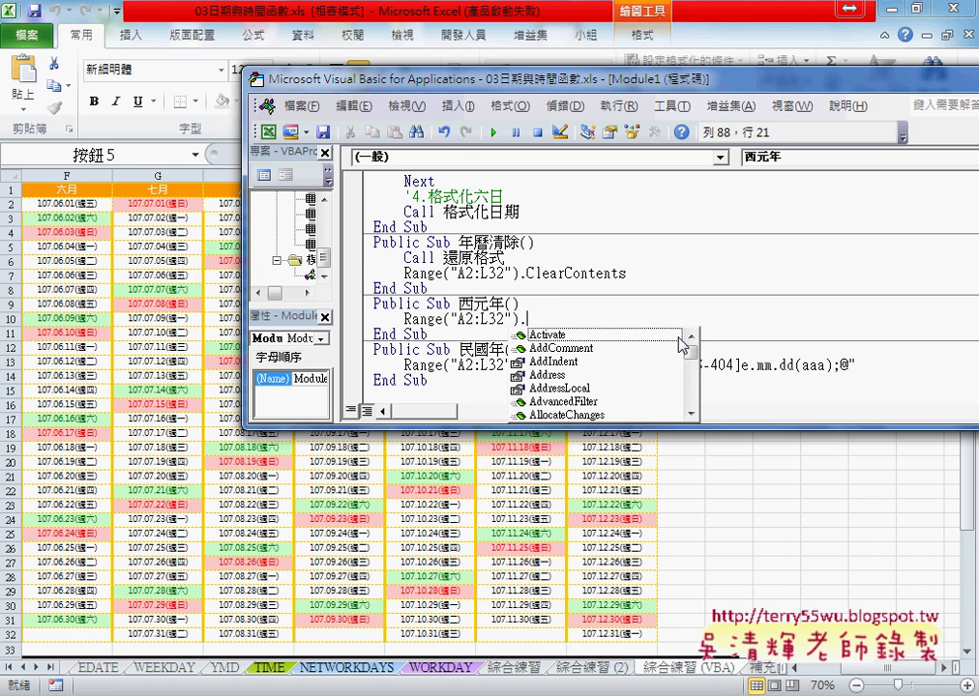
pyautogui.write('n')
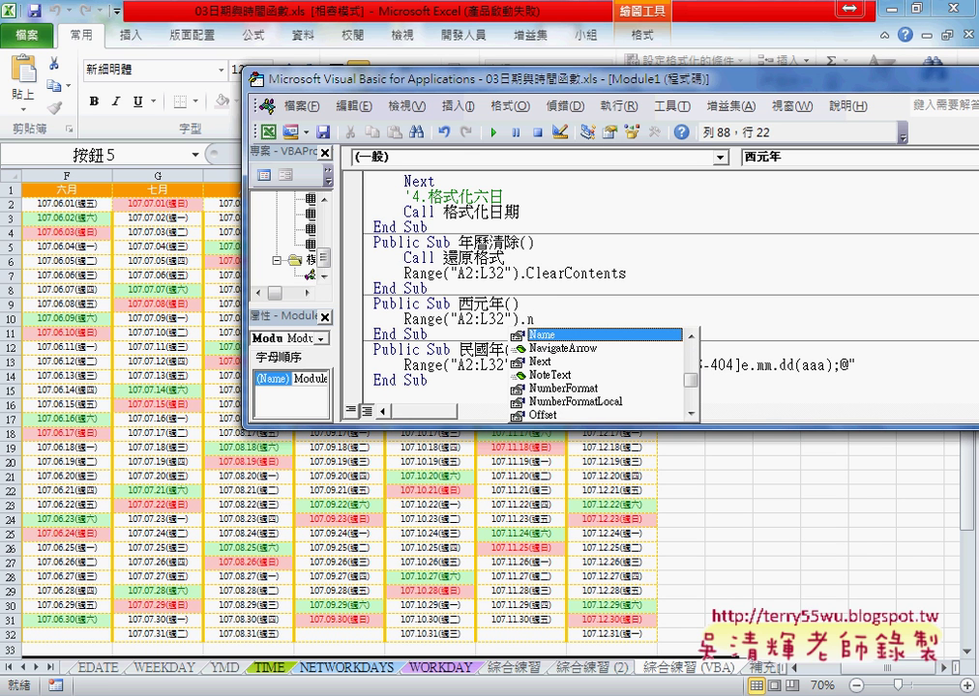
pyautogui.click(577, 402)
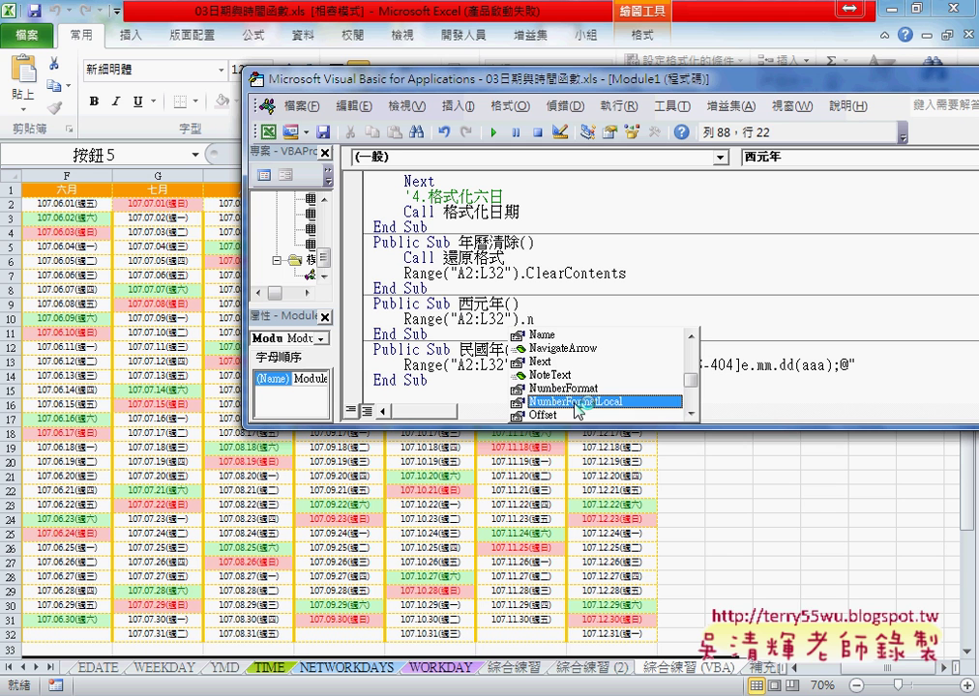
pyautogui.doubleClick(575, 402)
pyautogui.write('=')
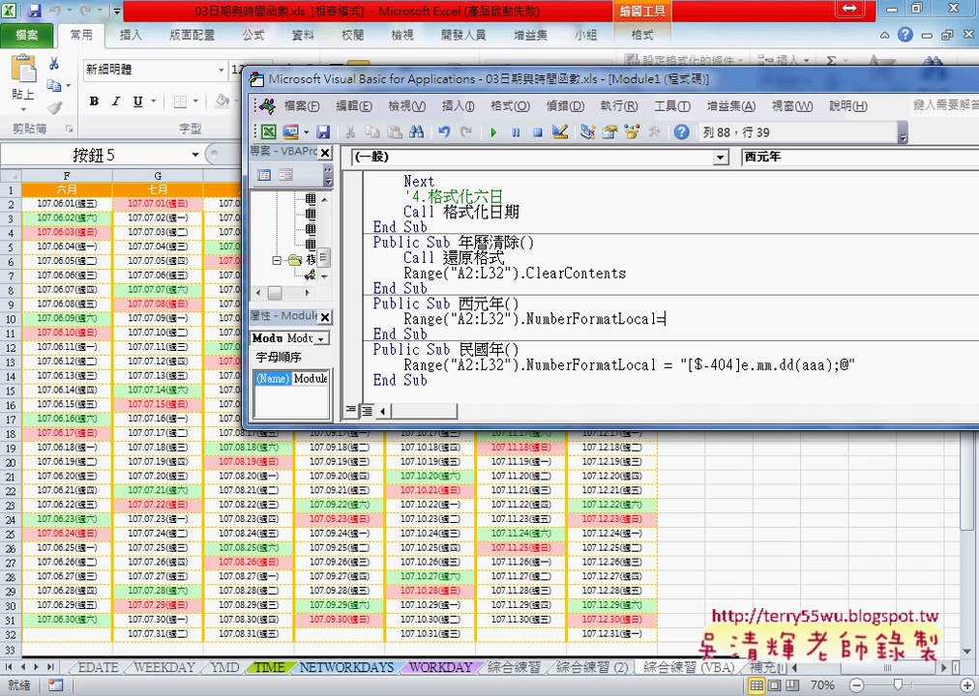
pyautogui.write('""')
pyautogui.press('Left')
pyautogui.hotkey('ctrl', 'z')
pyautogui.hotkey('ctrl', 'z')
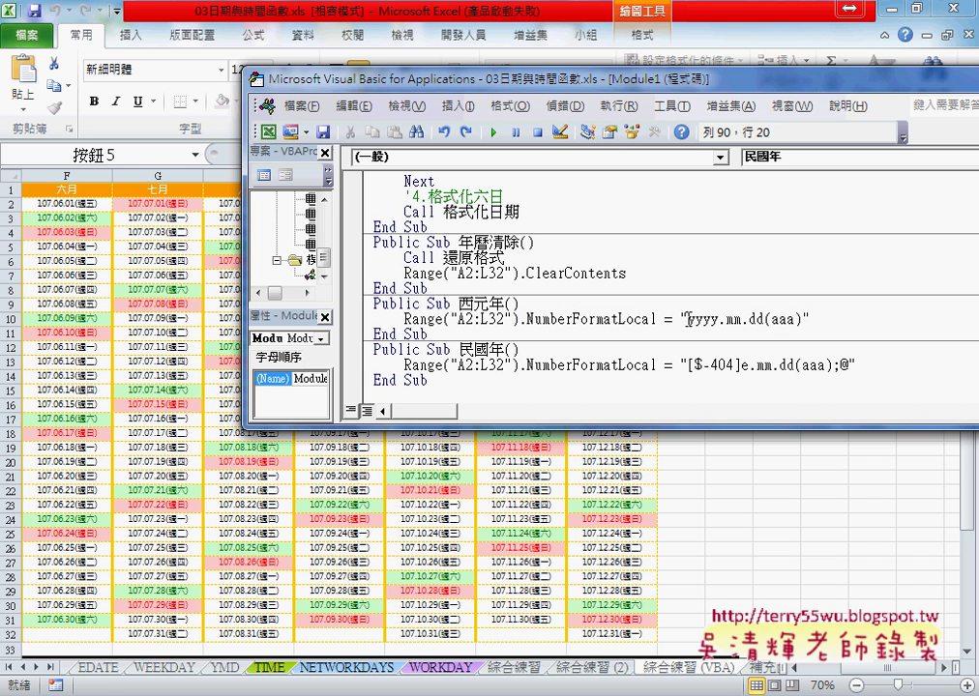
pyautogui.moveTo(687, 319); pyautogui.dragTo(805, 319)
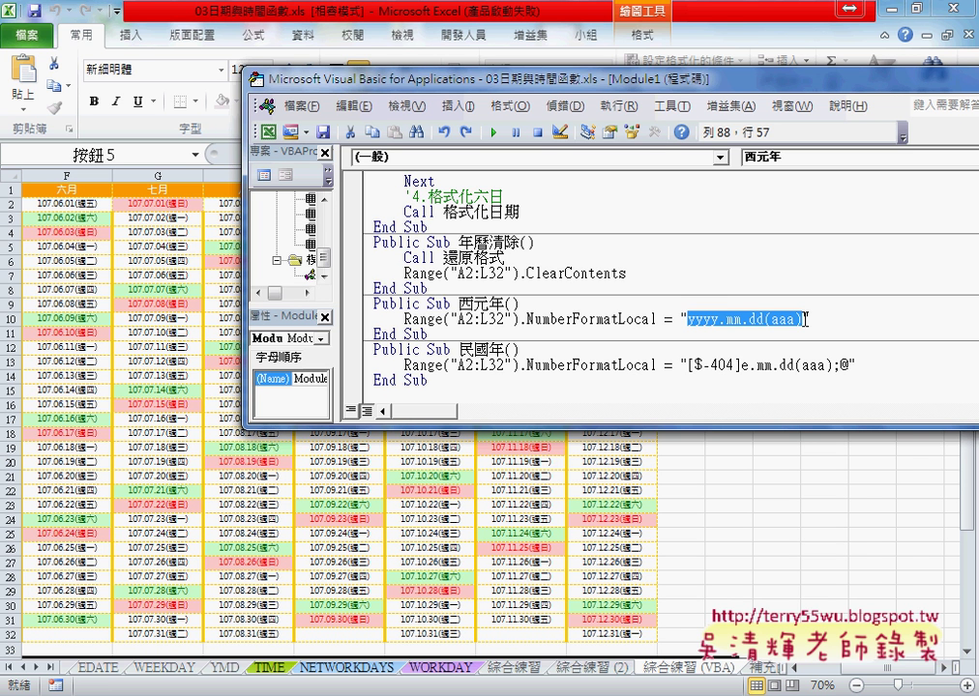
pyautogui.doubleClick(480, 304)
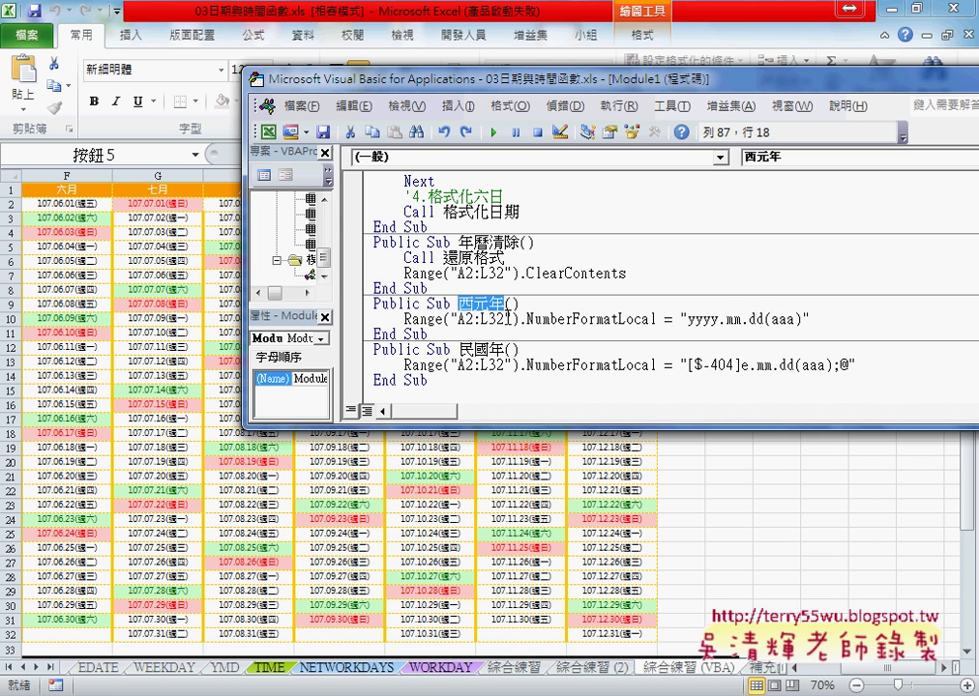
pyautogui.moveTo(459, 350); pyautogui.dragTo(489, 350)
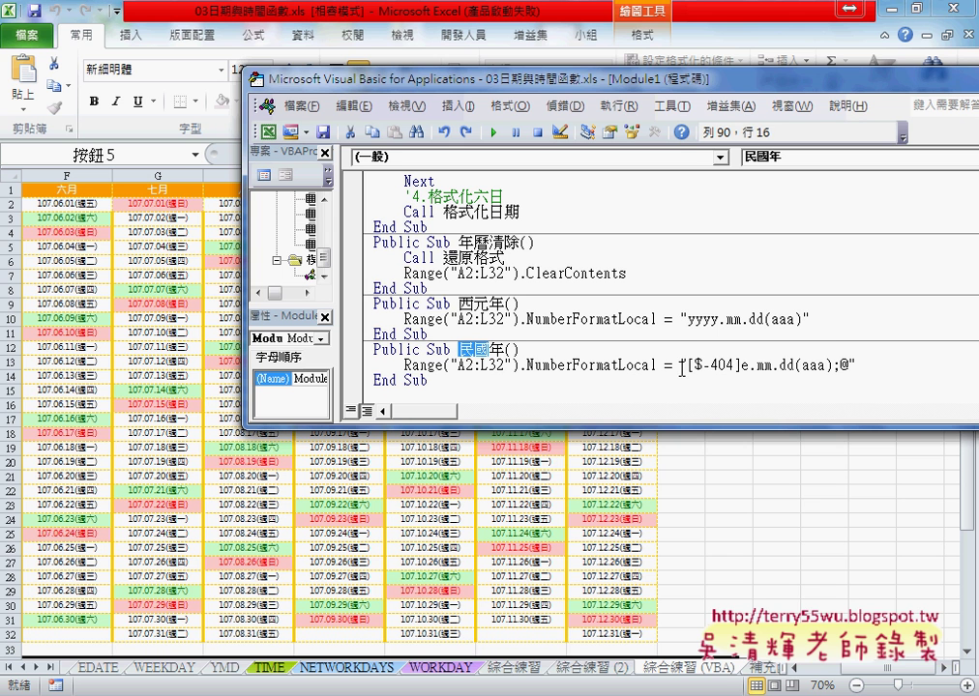
pyautogui.moveTo(683, 366); pyautogui.dragTo(849, 365)
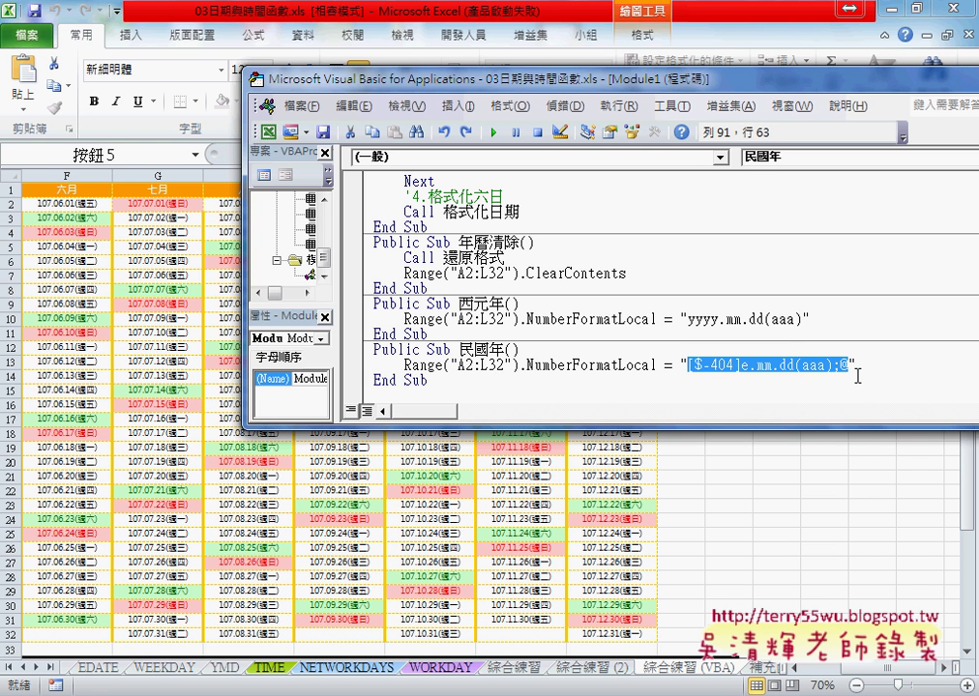
pyautogui.moveTo(805, 88); pyautogui.dragTo(625, 85)
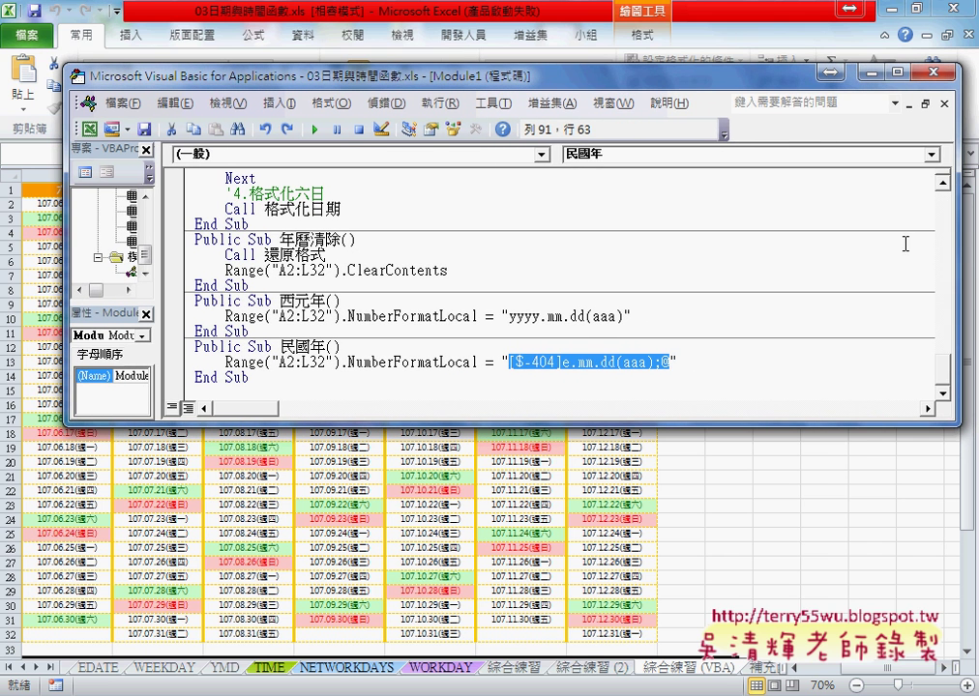
# Step: Narrow the VBA window, run 西元年 to show 2018 dates, then 民國年 to return to 107
pyautogui.moveTo(958, 253); pyautogui.dragTo(702, 254)
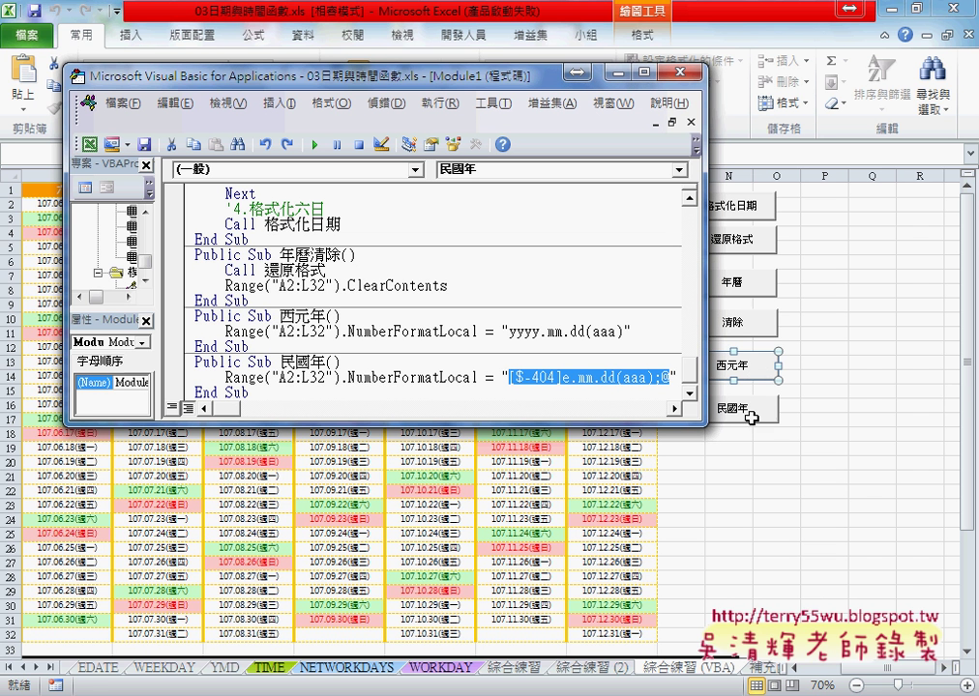
pyautogui.click(843, 497)
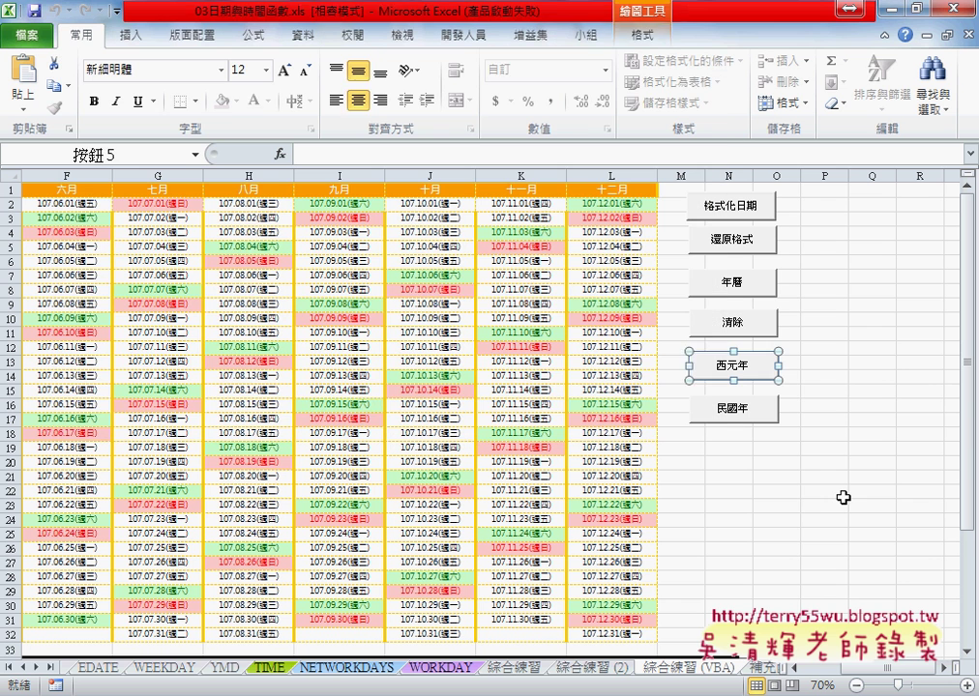
pyautogui.click(841, 495)
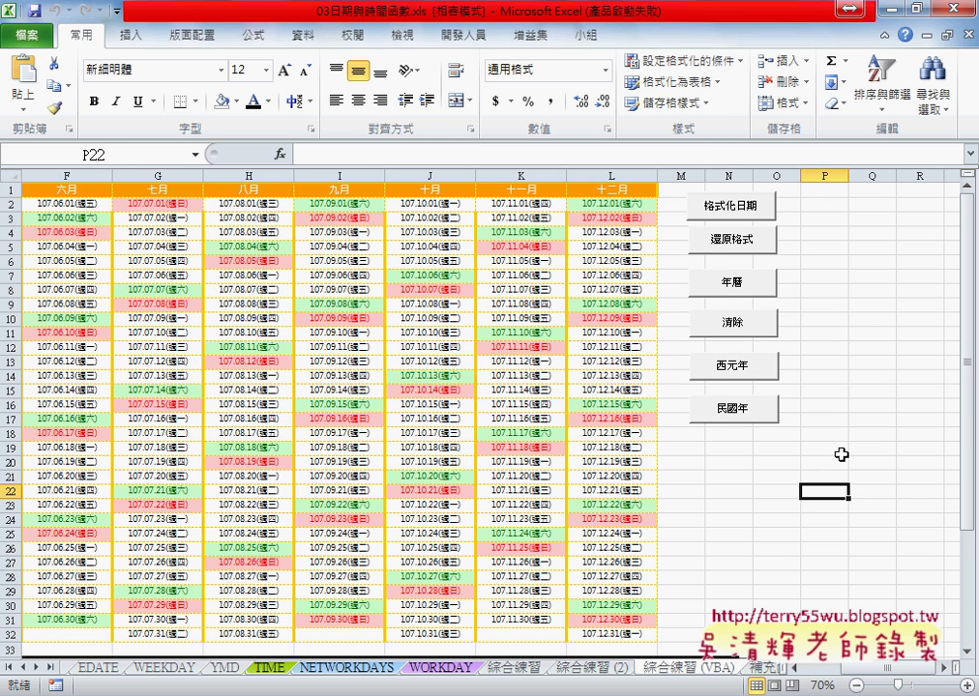
pyautogui.click(751, 377)
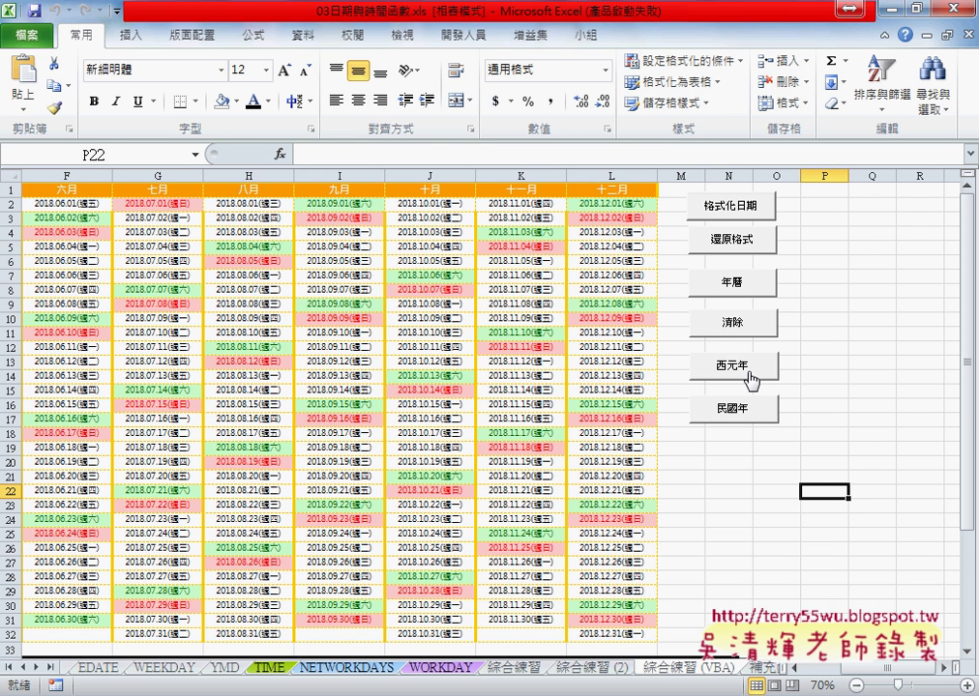
pyautogui.click(740, 408)
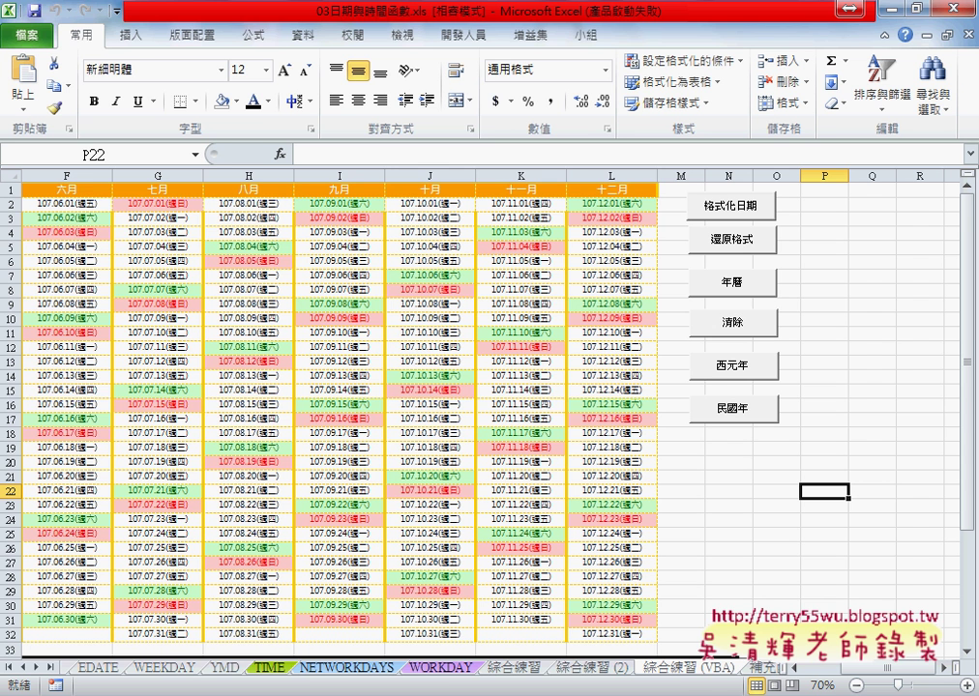
pyautogui.hotkey('alt', 'F11')
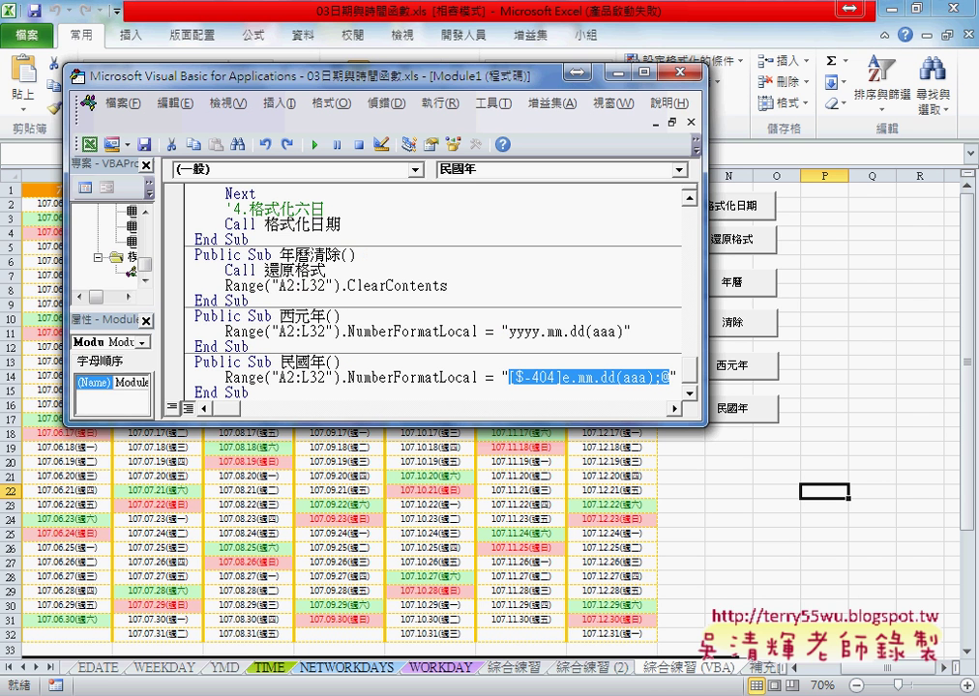
pyautogui.moveTo(448, 419); pyautogui.dragTo(447, 503)
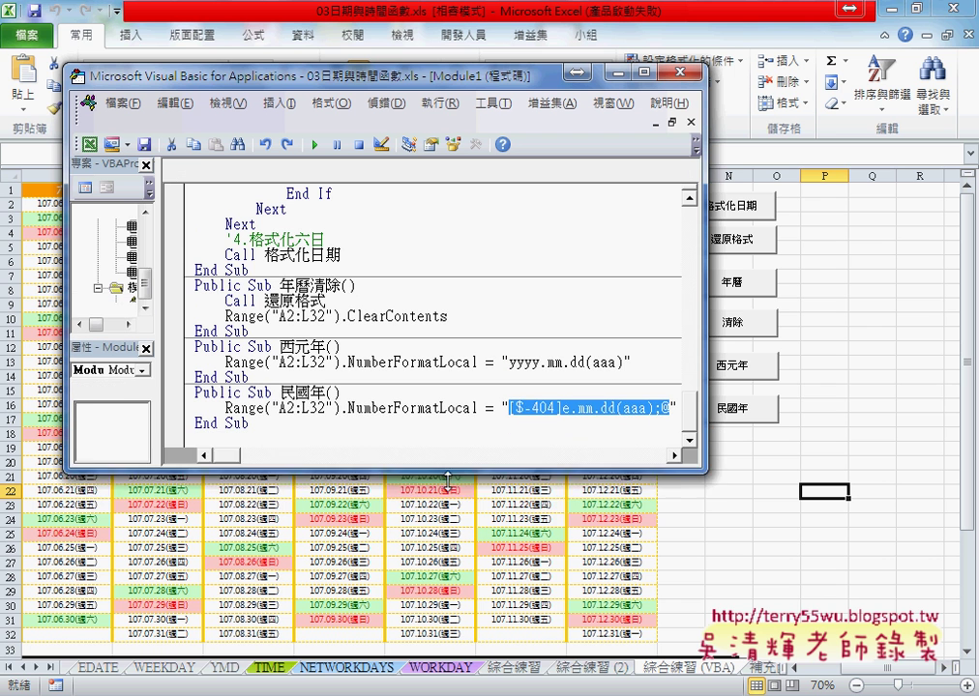
pyautogui.click(333, 443)
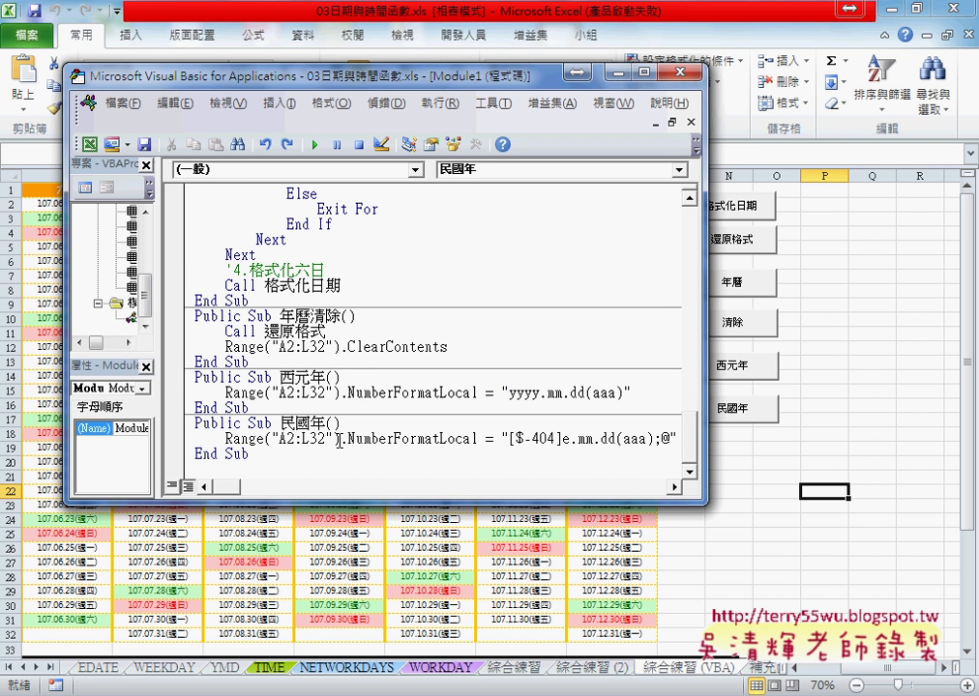
pyautogui.moveTo(340, 440); pyautogui.dragTo(677, 440)
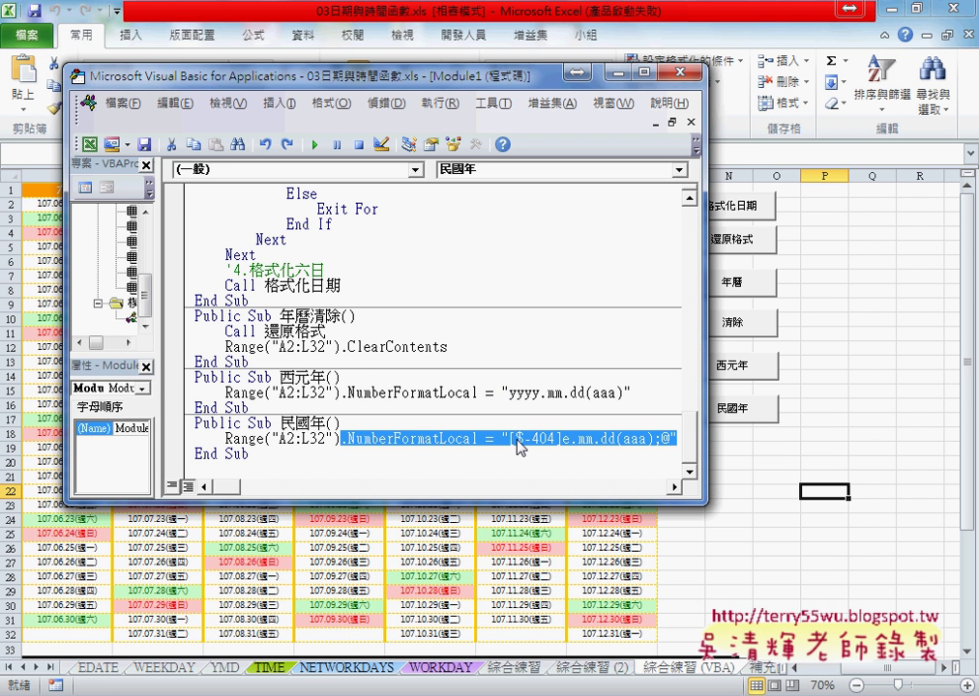
pyautogui.write('.')
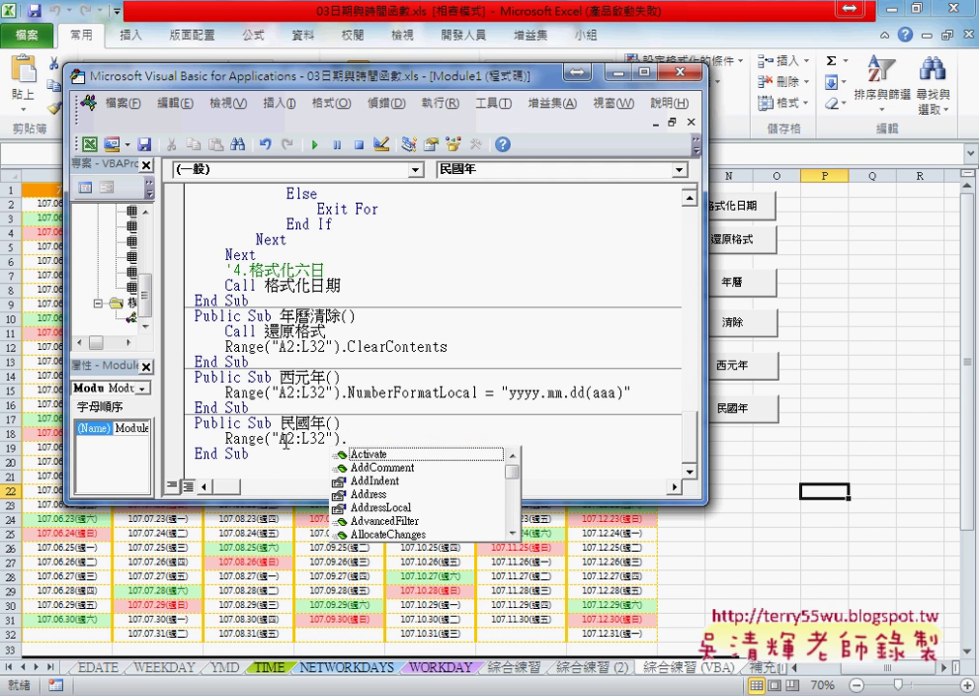
pyautogui.moveTo(281, 440); pyautogui.dragTo(323, 440)
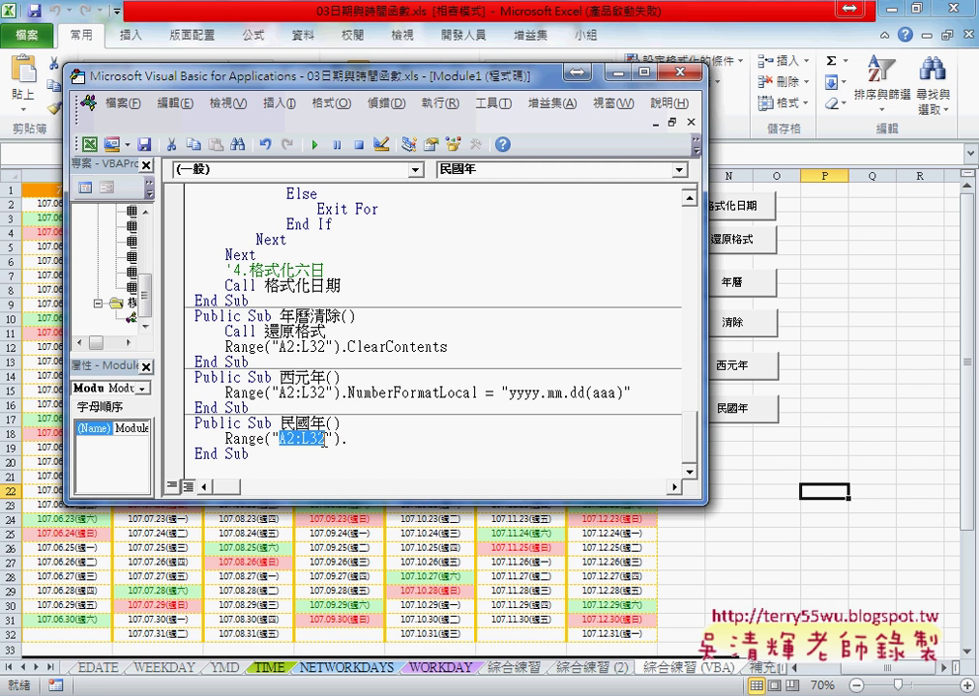
pyautogui.click(352, 440)
pyautogui.press('BackSpace')
pyautogui.write('.')
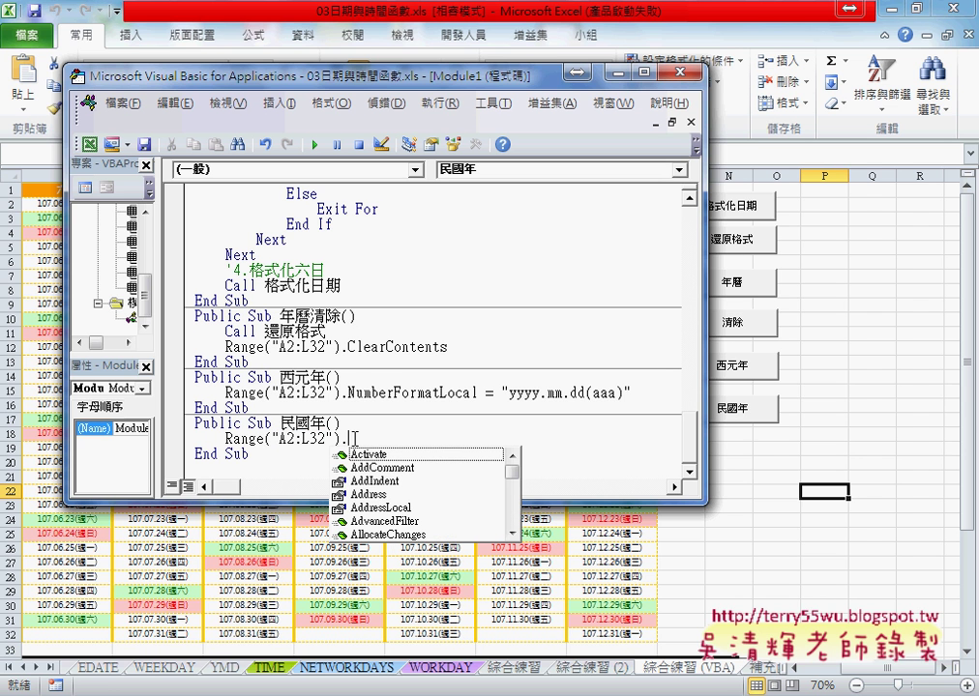
pyautogui.write('n')
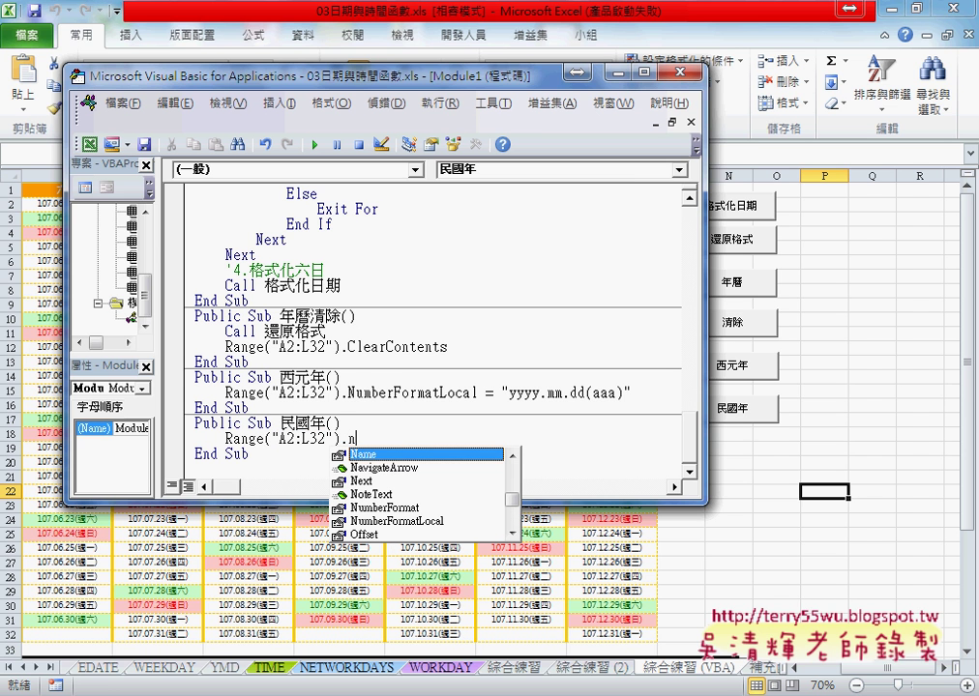
pyautogui.press('Down')
pyautogui.press('Down')
pyautogui.press('Down')
pyautogui.press('Down')
pyautogui.press('Down')
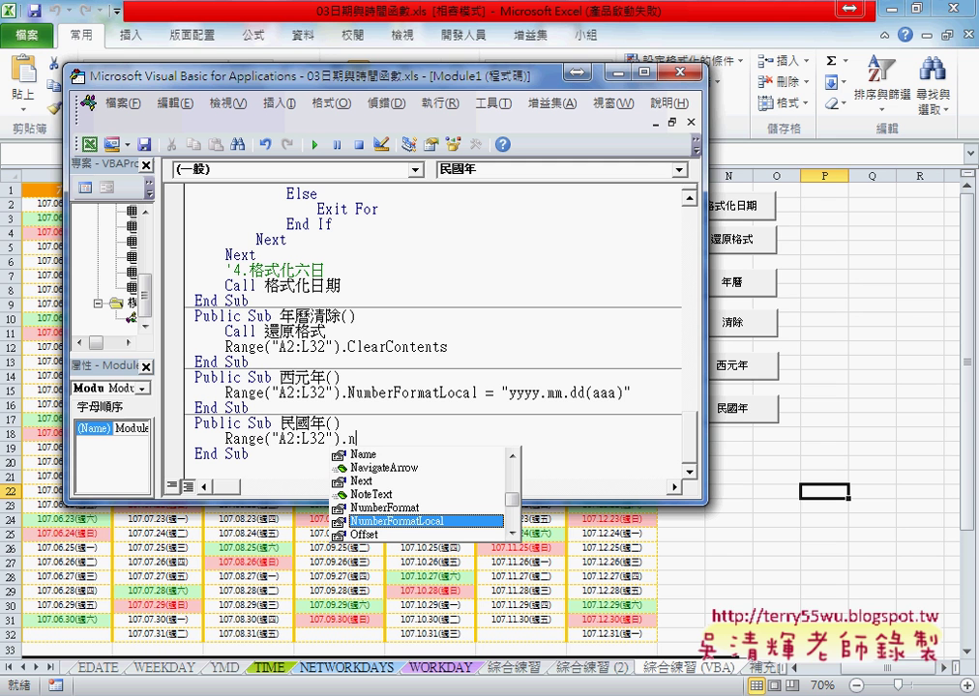
pyautogui.press('Escape')
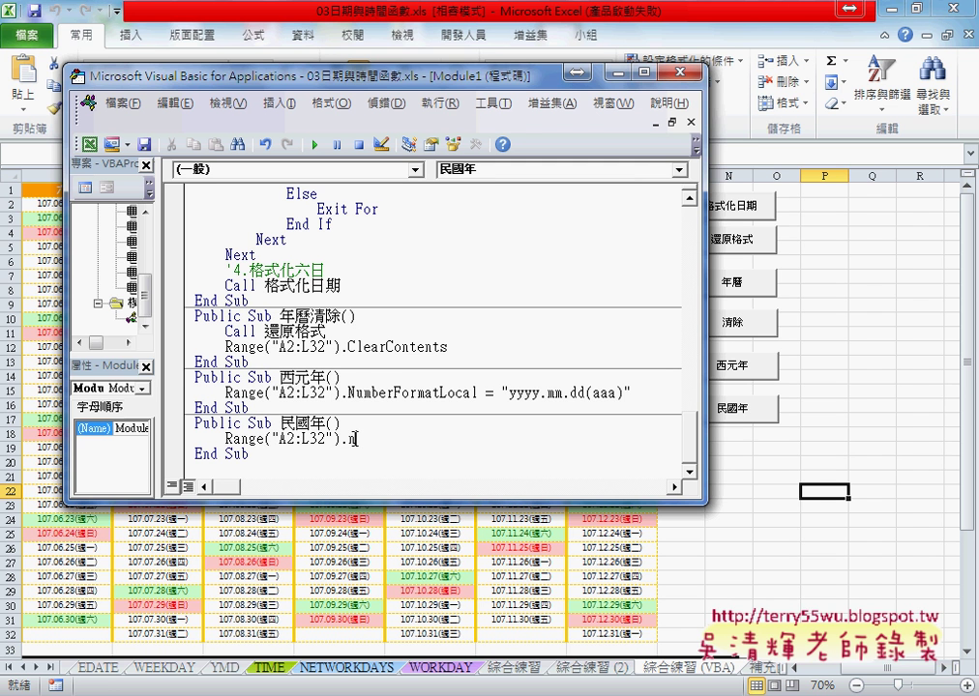
pyautogui.hotkey('ctrl', 'z')
pyautogui.hotkey('ctrl', 'z')
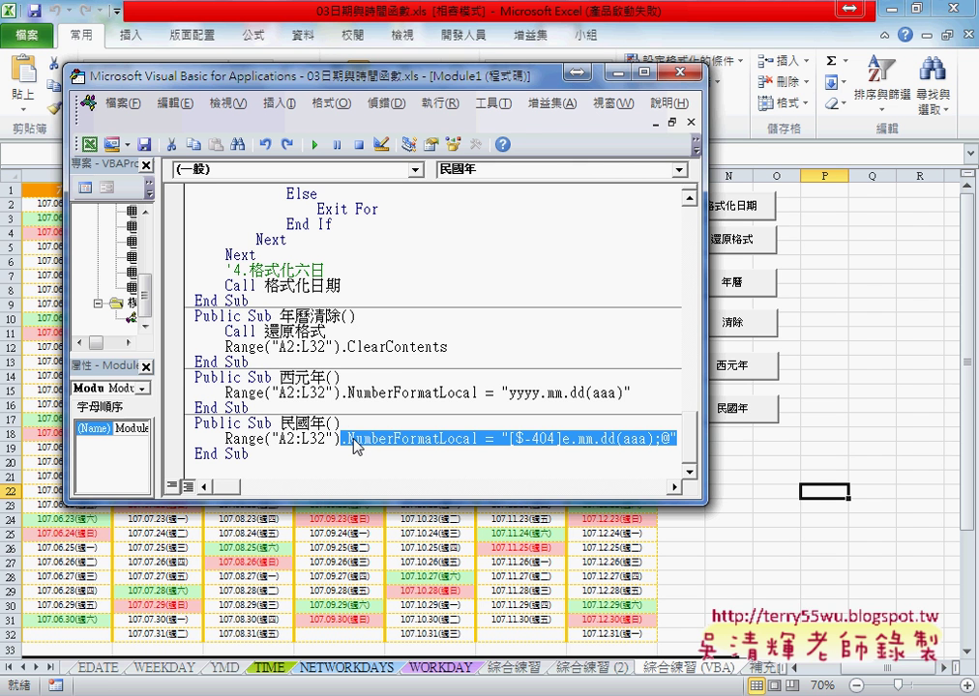
pyautogui.moveTo(256, 454); pyautogui.dragTo(257, 396)
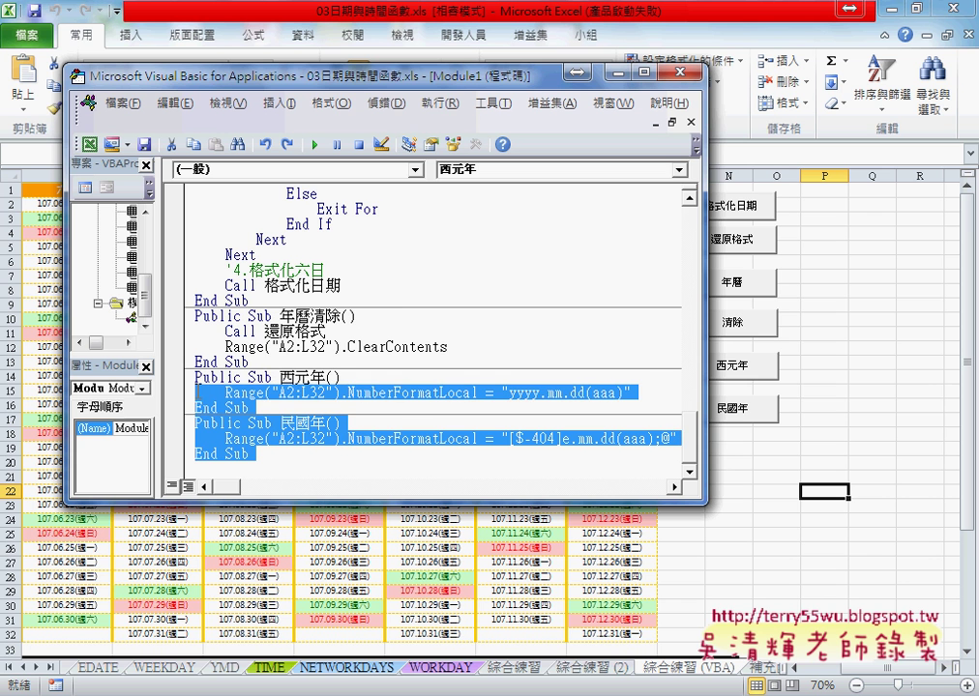
# Step: Copy the selected 西元年 and 民國年 macro code to the clipboard
pyautogui.rightClick(258, 396)
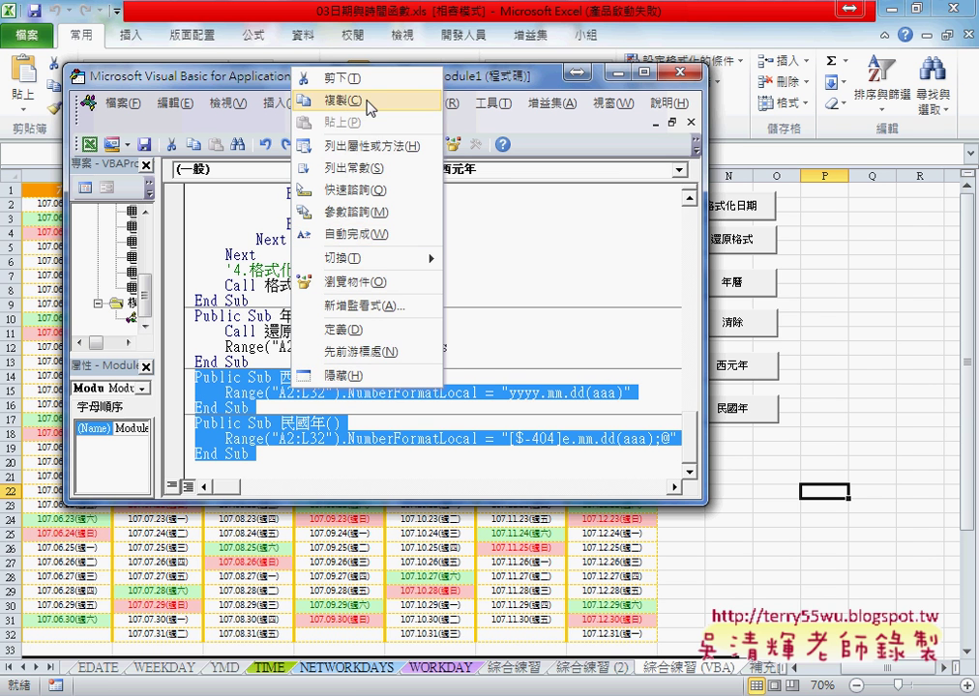
pyautogui.click(472, 101)
pyautogui.moveTo(227, 694)
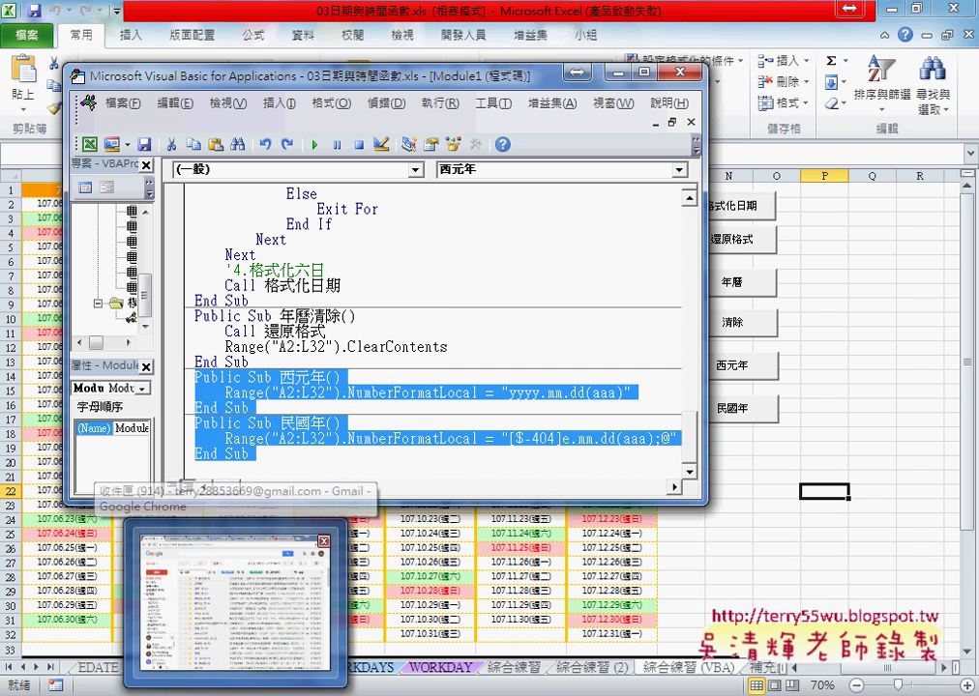